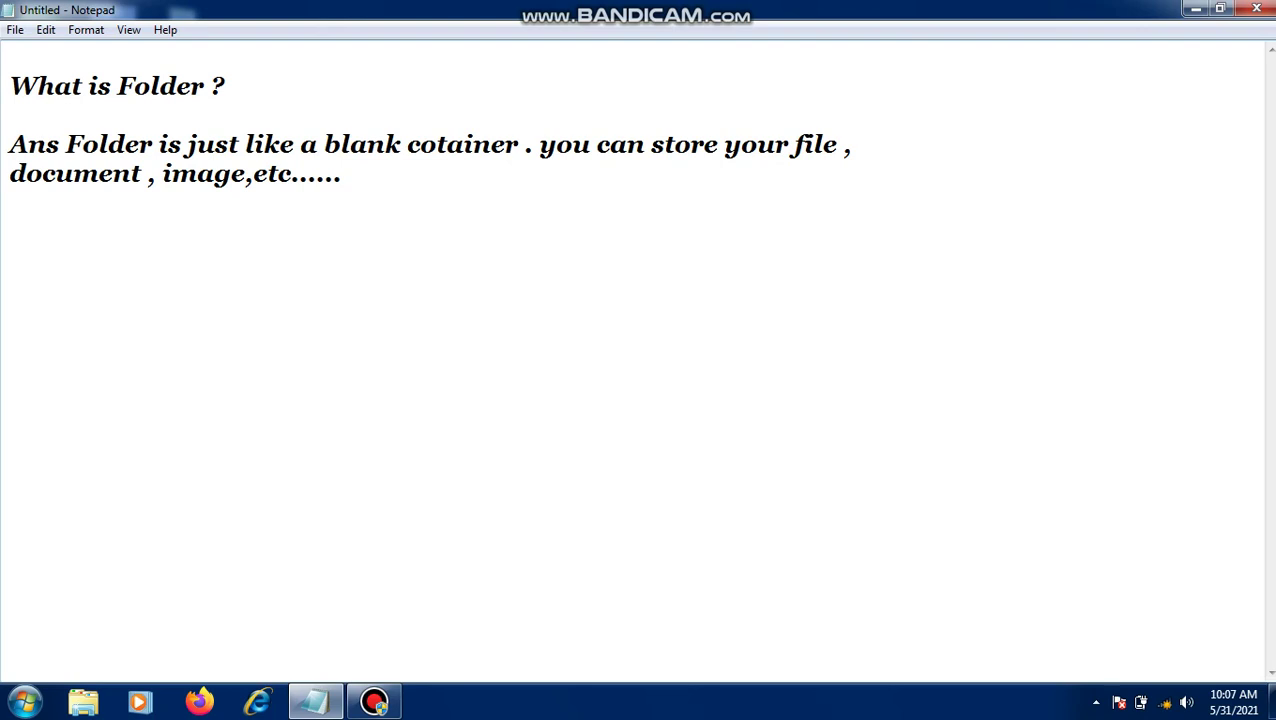
# Step: Correct "image" to "images" in the Notepad answer about folders
pyautogui.click(245, 173)
pyautogui.write('s')
pyautogui.click(355, 174)
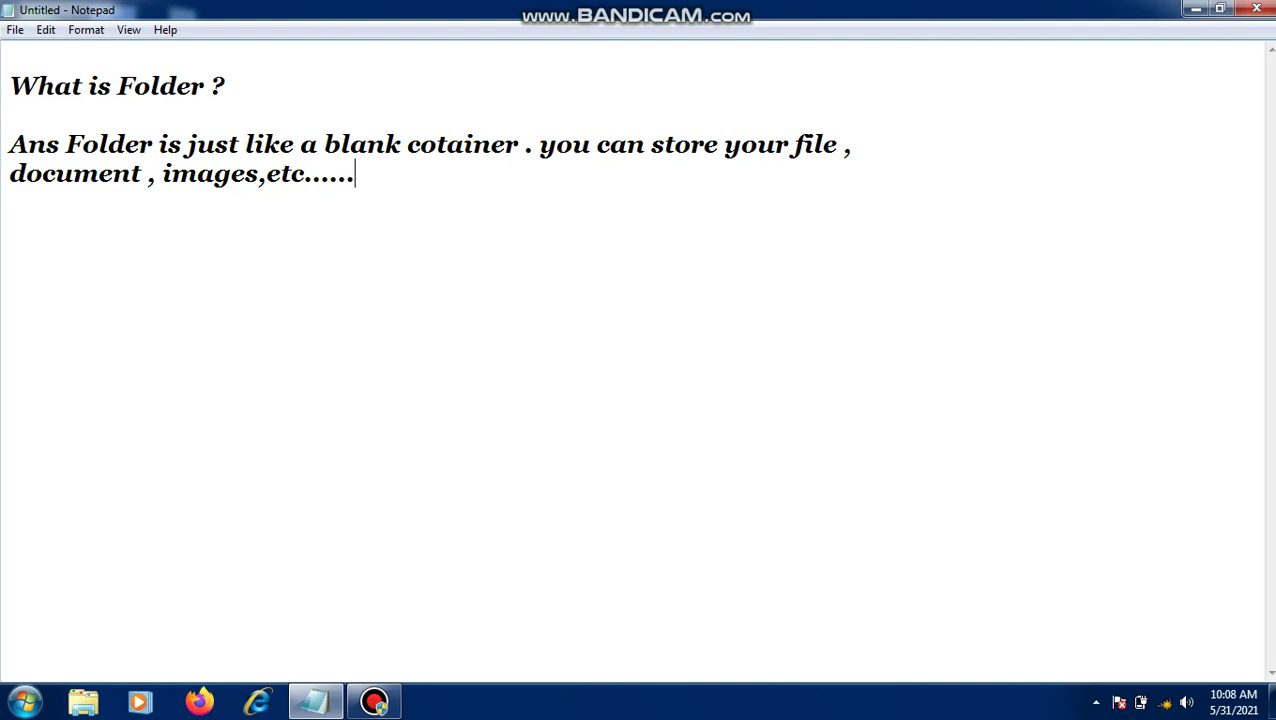
# Step: Minimize the note and create a new folder named My Document on the desktop
pyautogui.click(1196, 9)
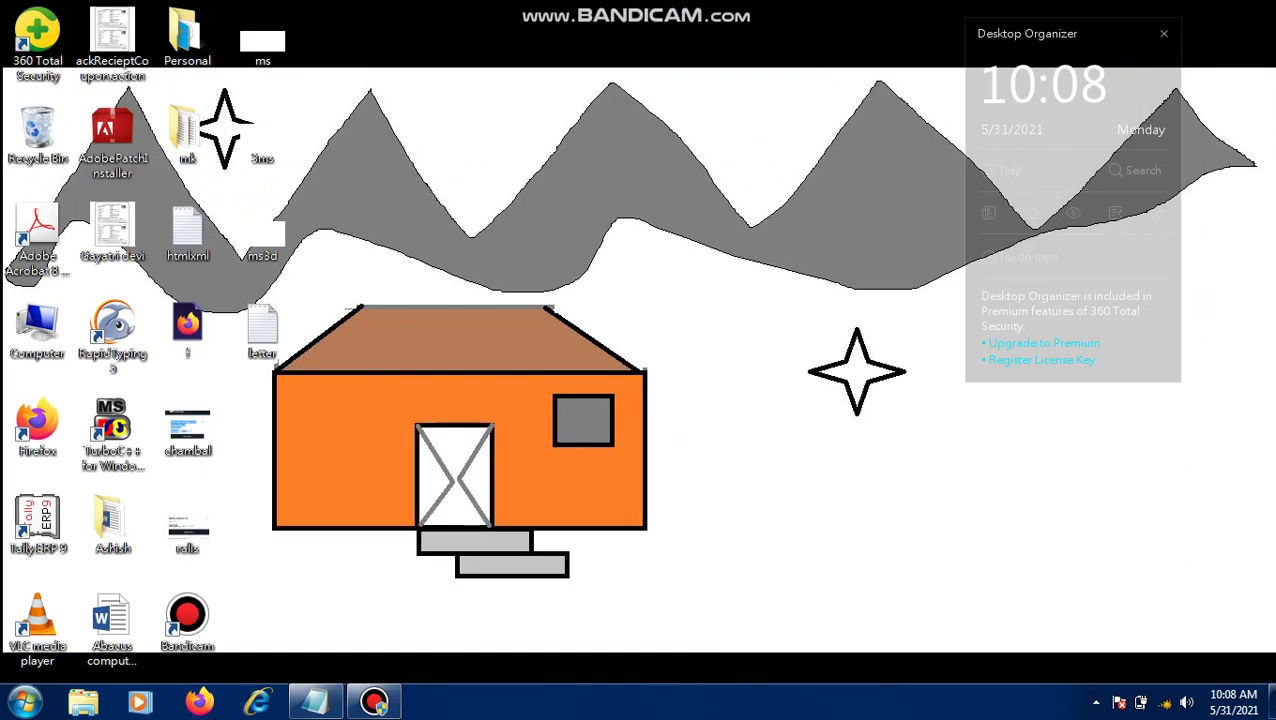
pyautogui.rightClick(379, 131)
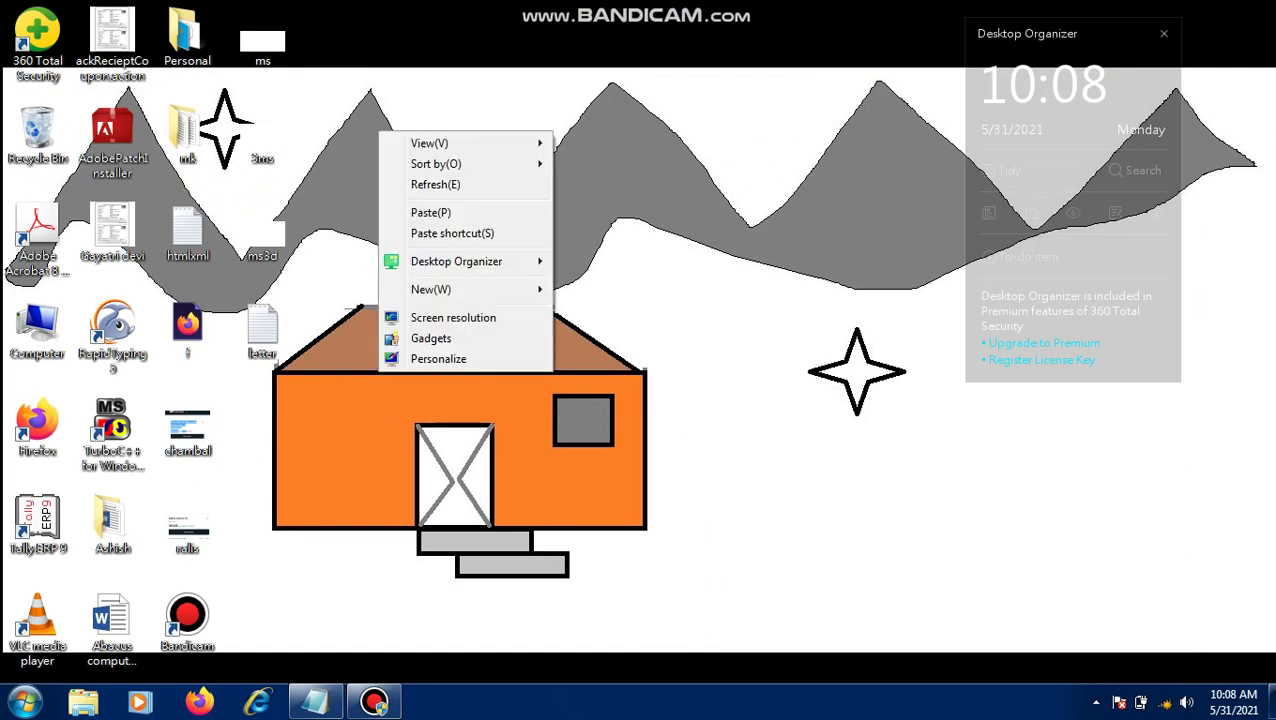
pyautogui.moveTo(430, 289)
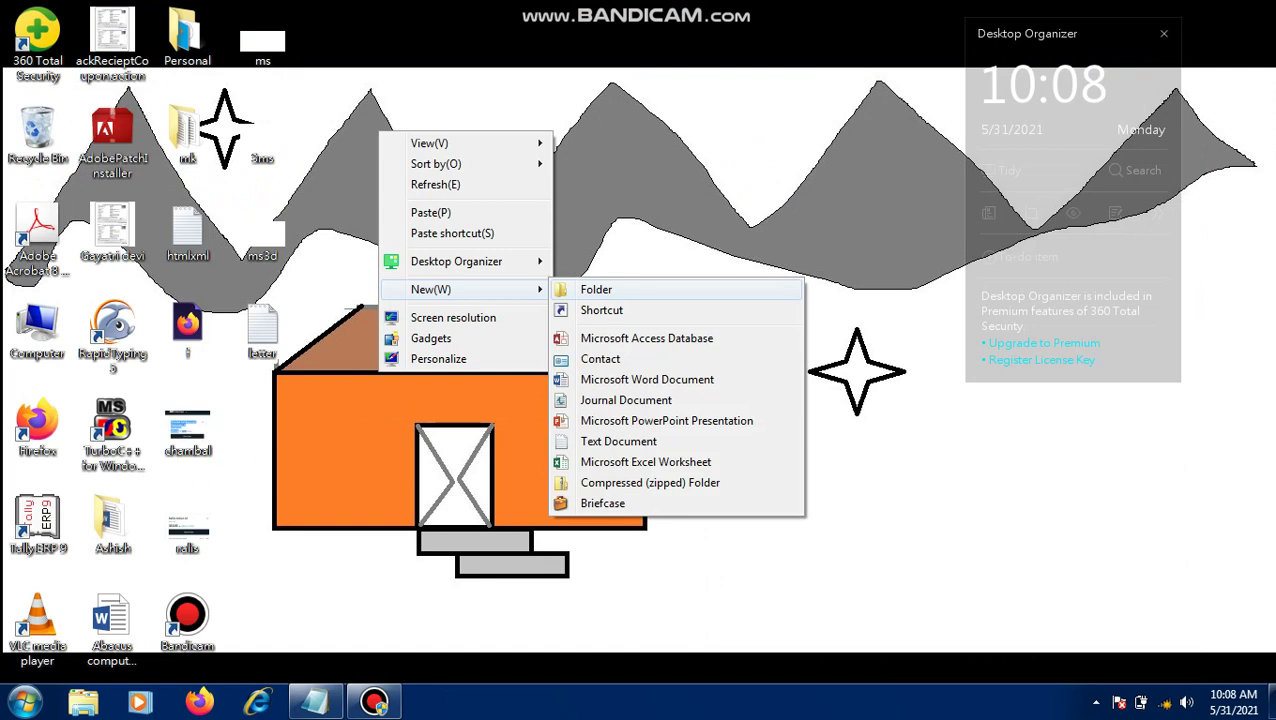
pyautogui.click(596, 289)
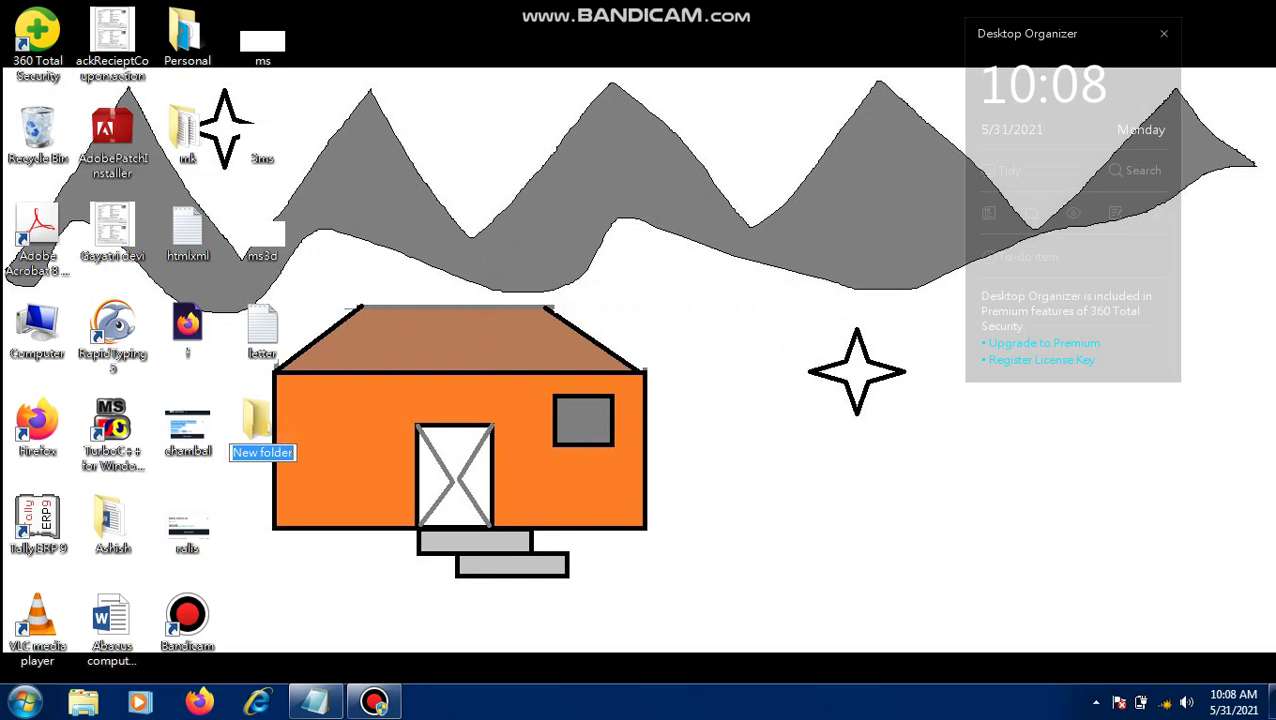
pyautogui.write('My')
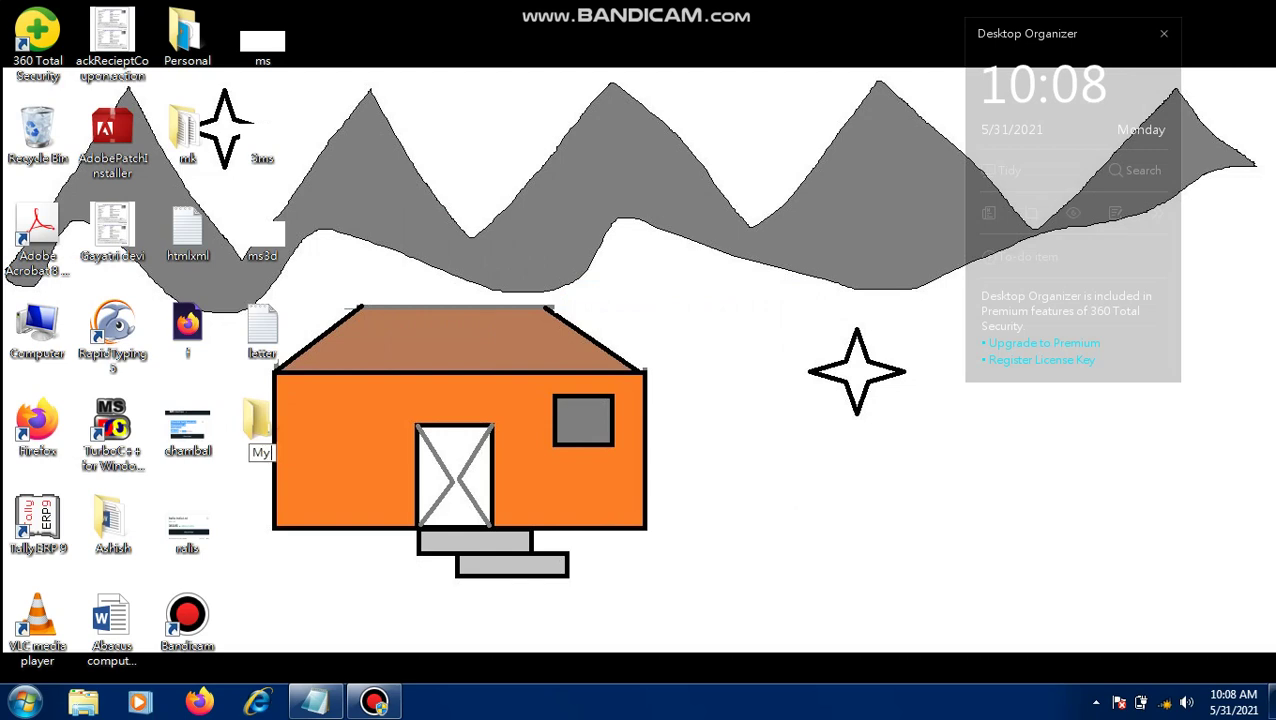
pyautogui.write(' Document')
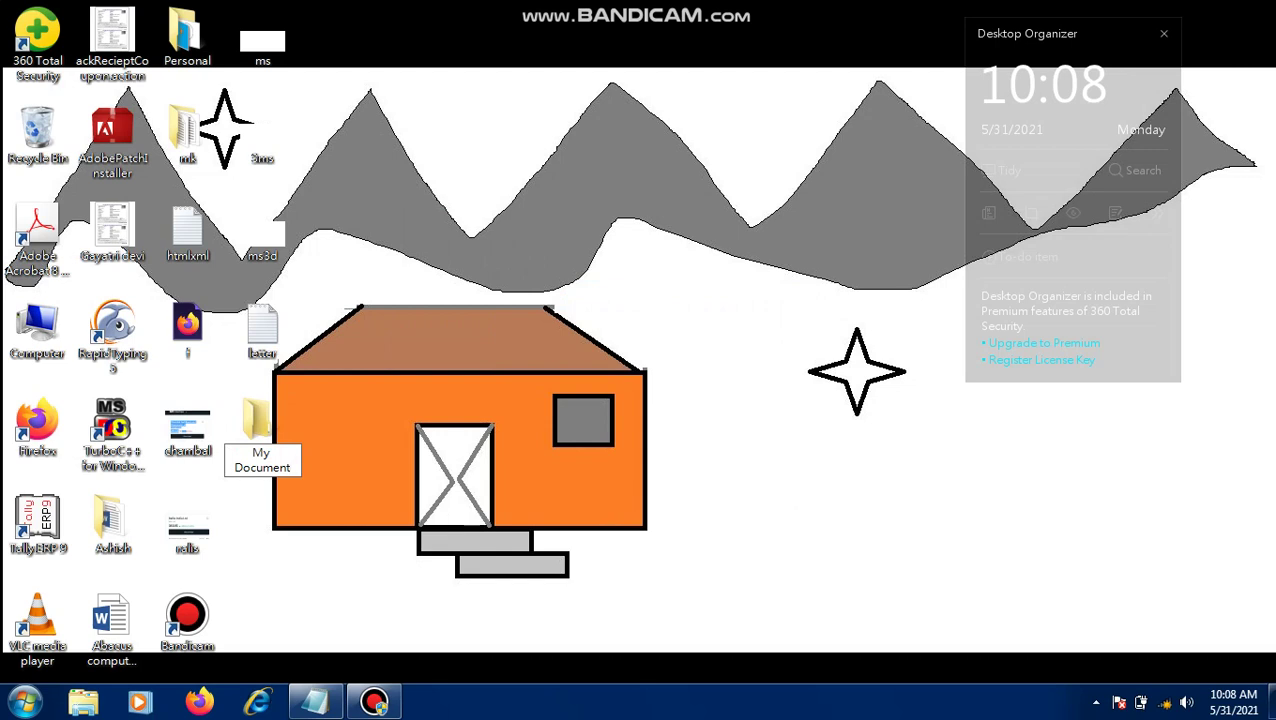
pyautogui.press('Return')
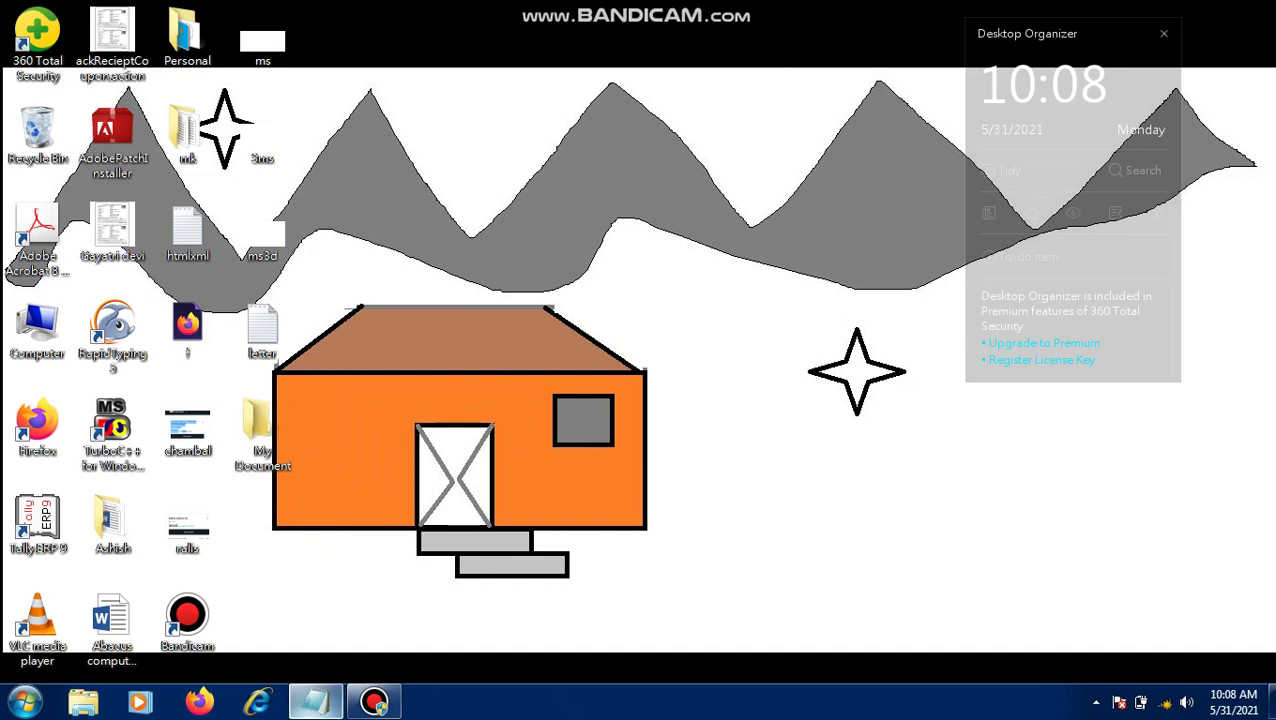
# Step: Return to the Notepad note and start saving it into the desktop's My Document folder
pyautogui.click(316, 700)
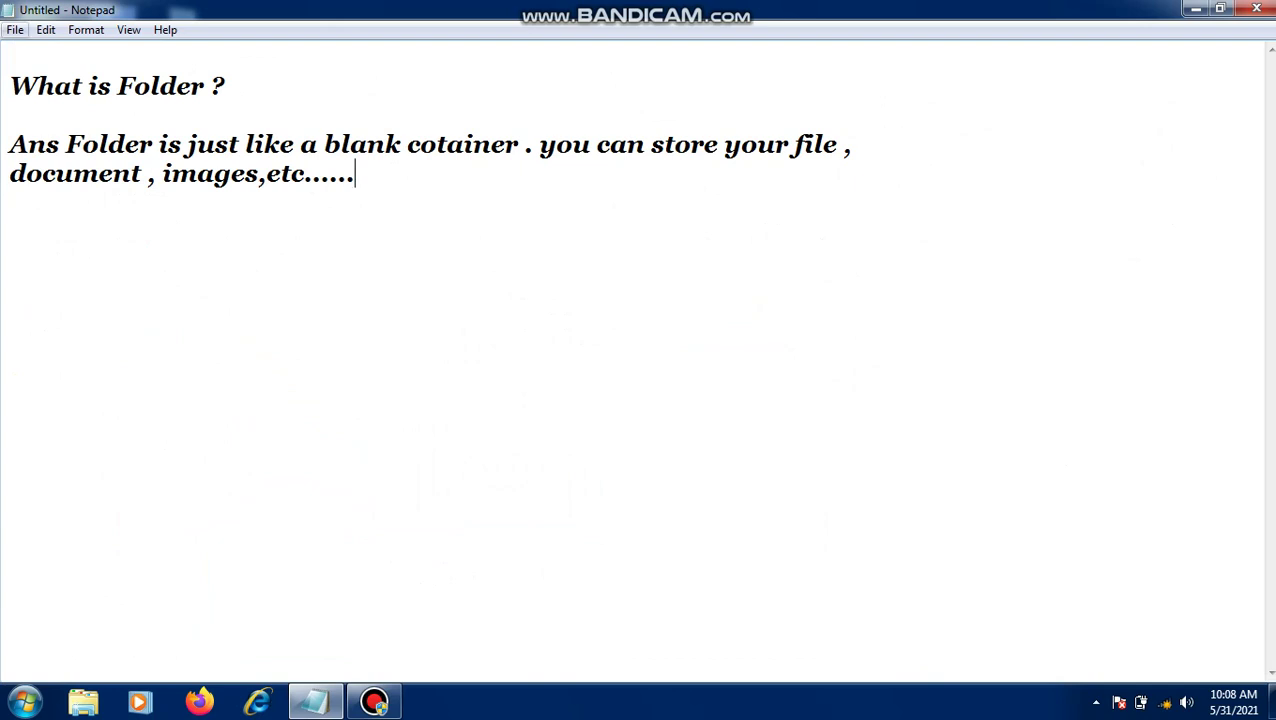
pyautogui.click(15, 29)
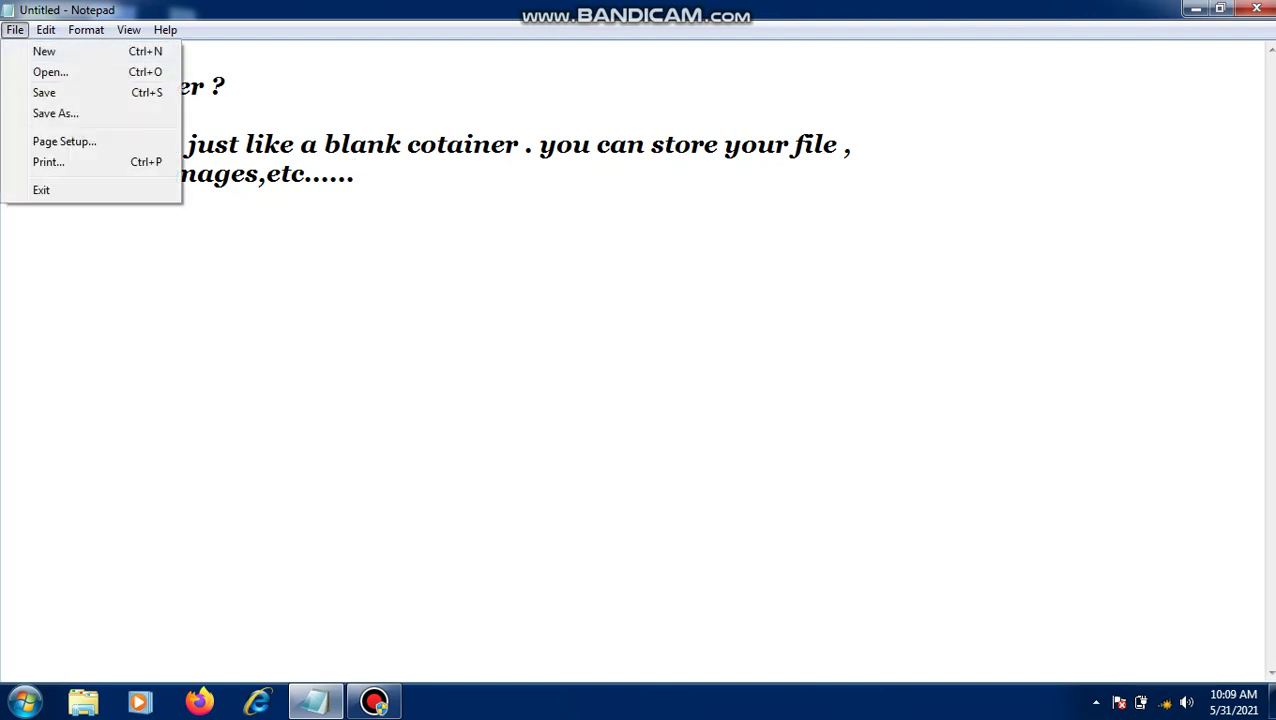
pyautogui.press('Escape')
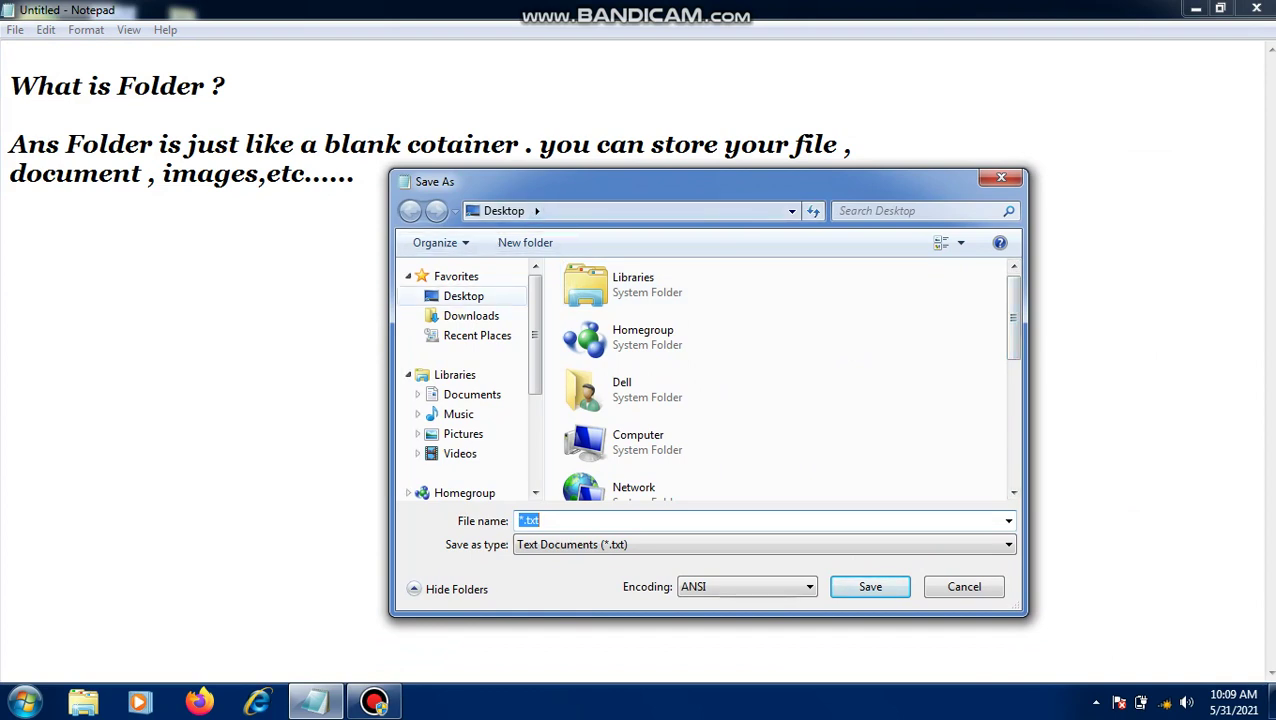
pyautogui.click(463, 296)
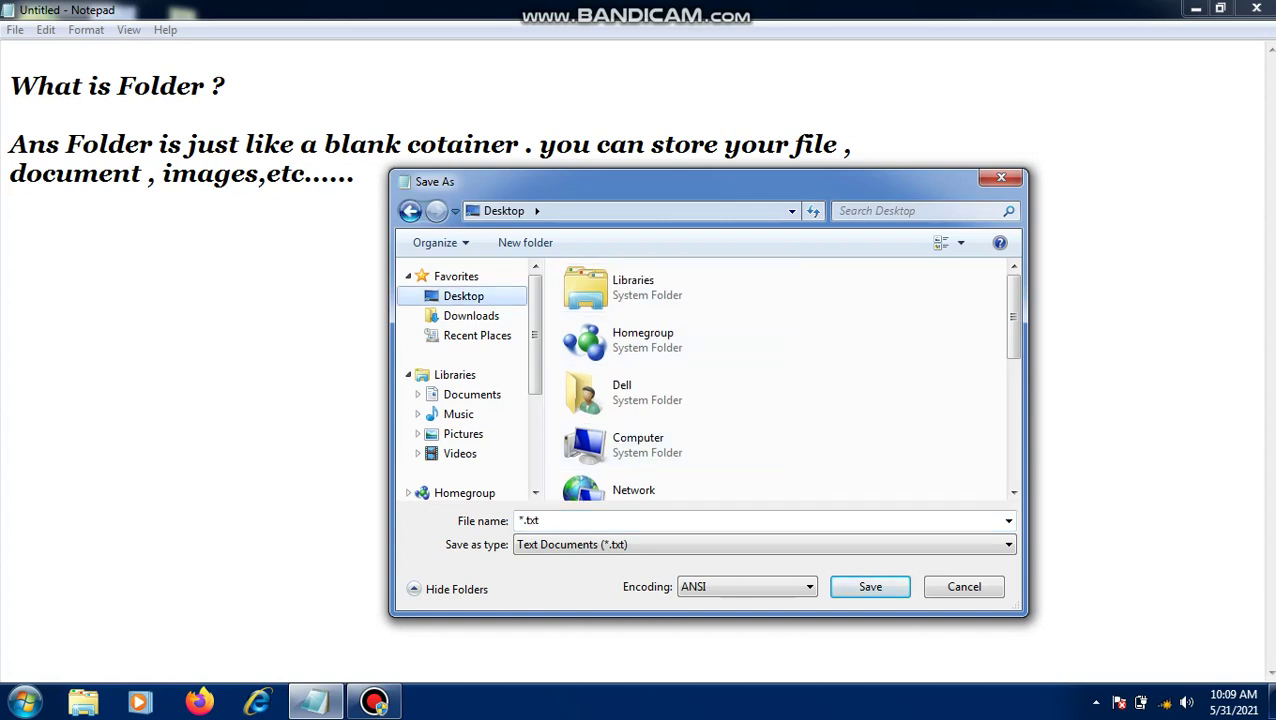
pyautogui.scroll(-1, 820, 295)
pyautogui.scroll(-3, 815, 295)
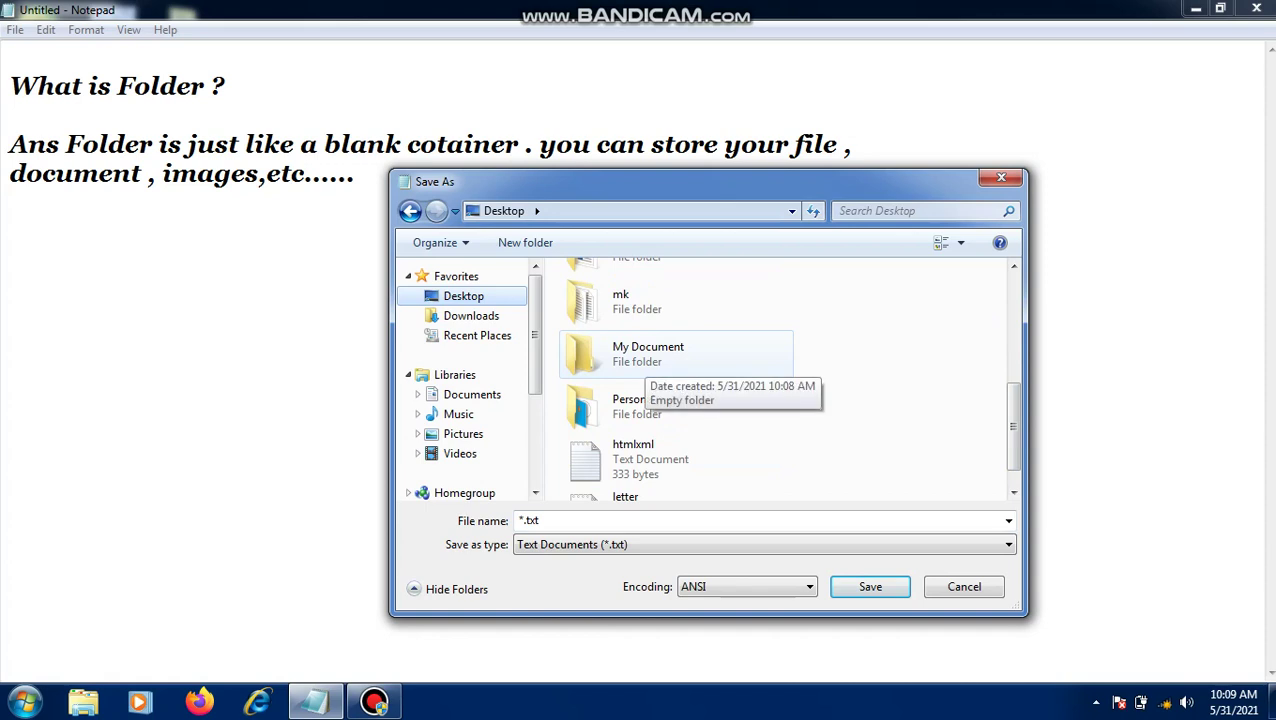
pyautogui.click(648, 355)
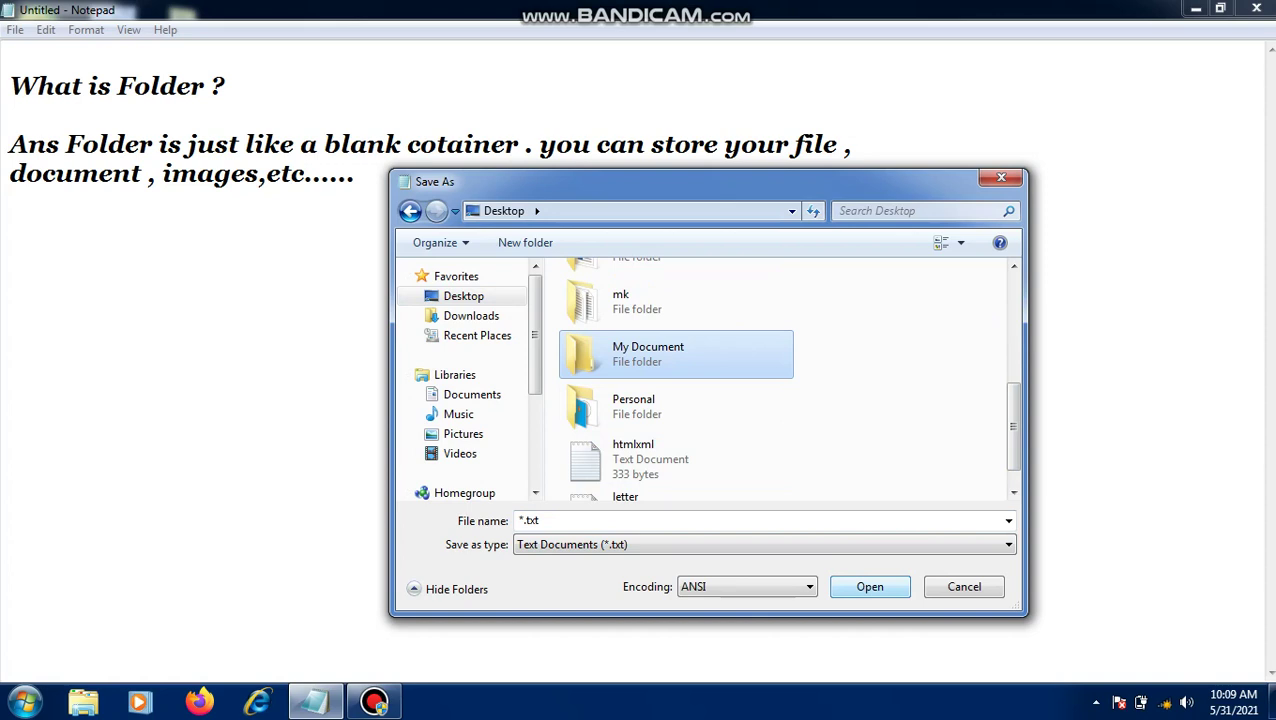
pyautogui.press('Return')
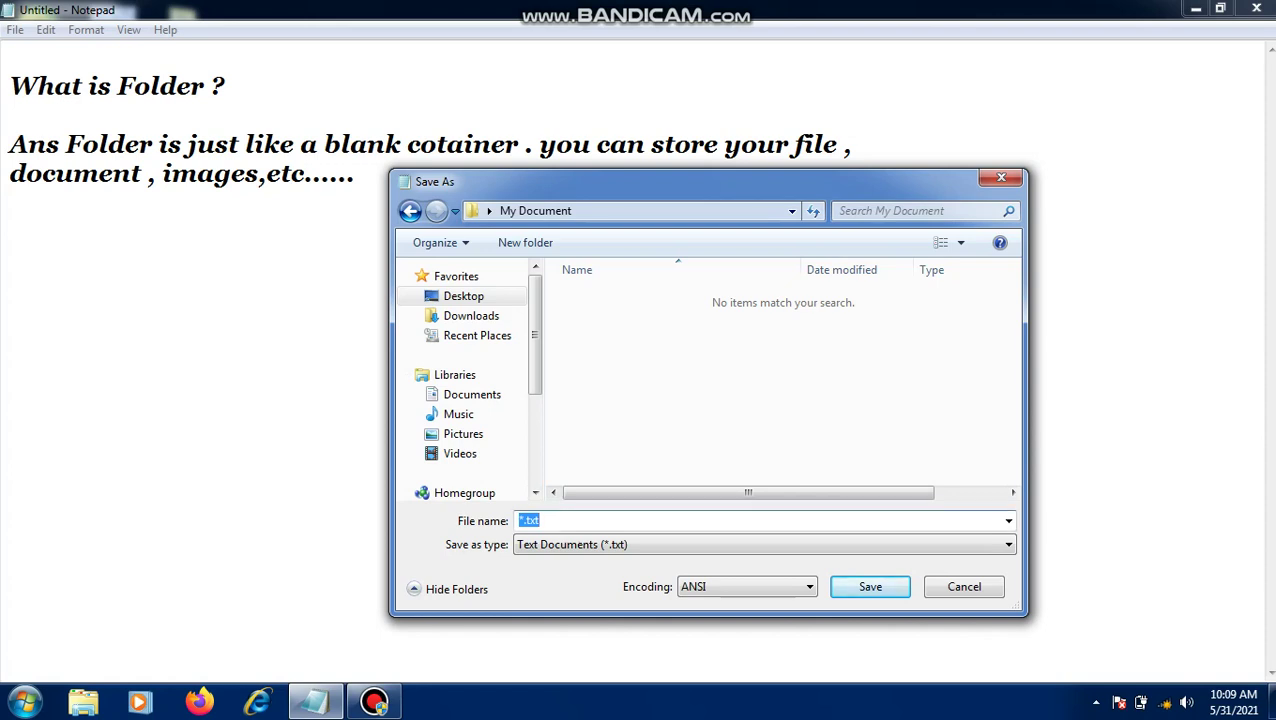
# Step: Save the note under the file name folder and close Notepad
pyautogui.press('End')
pyautogui.press('BackSpace')
pyautogui.press('BackSpace')
pyautogui.press('BackSpace')
pyautogui.press('BackSpace')
pyautogui.press('BackSpace')
pyautogui.write('folder')
pyautogui.press('Return')
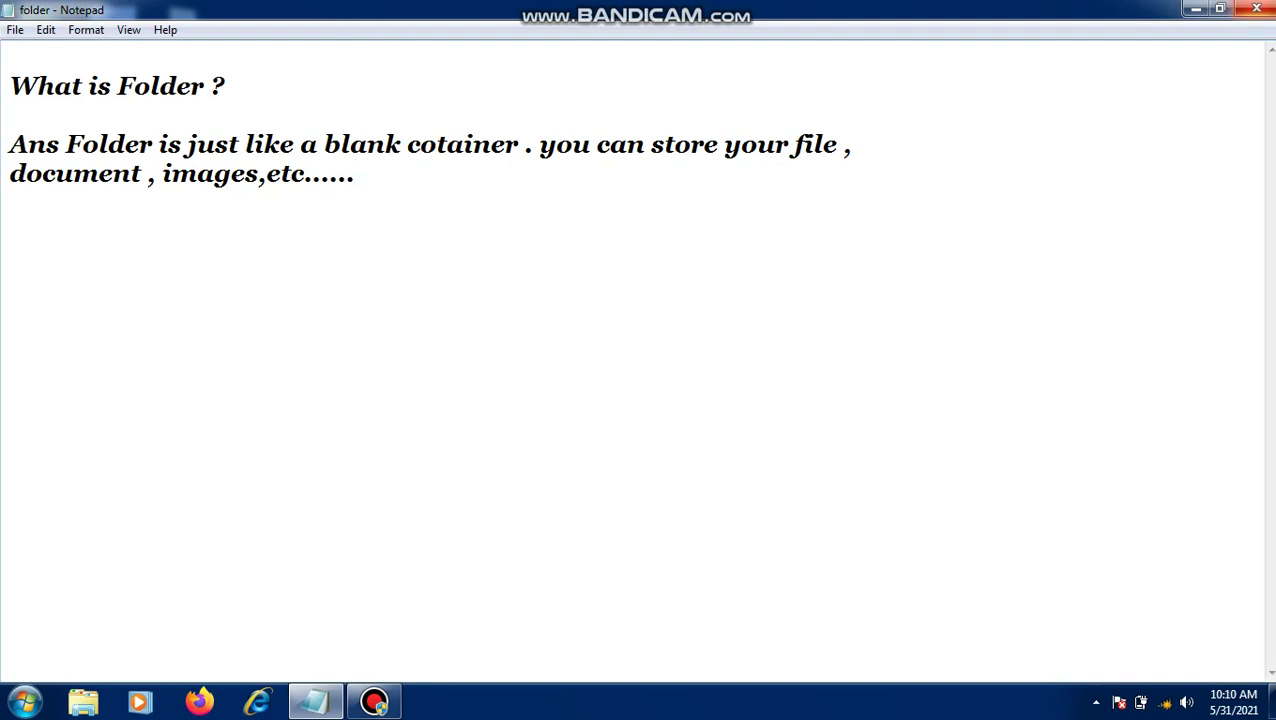
pyautogui.click(1256, 9)
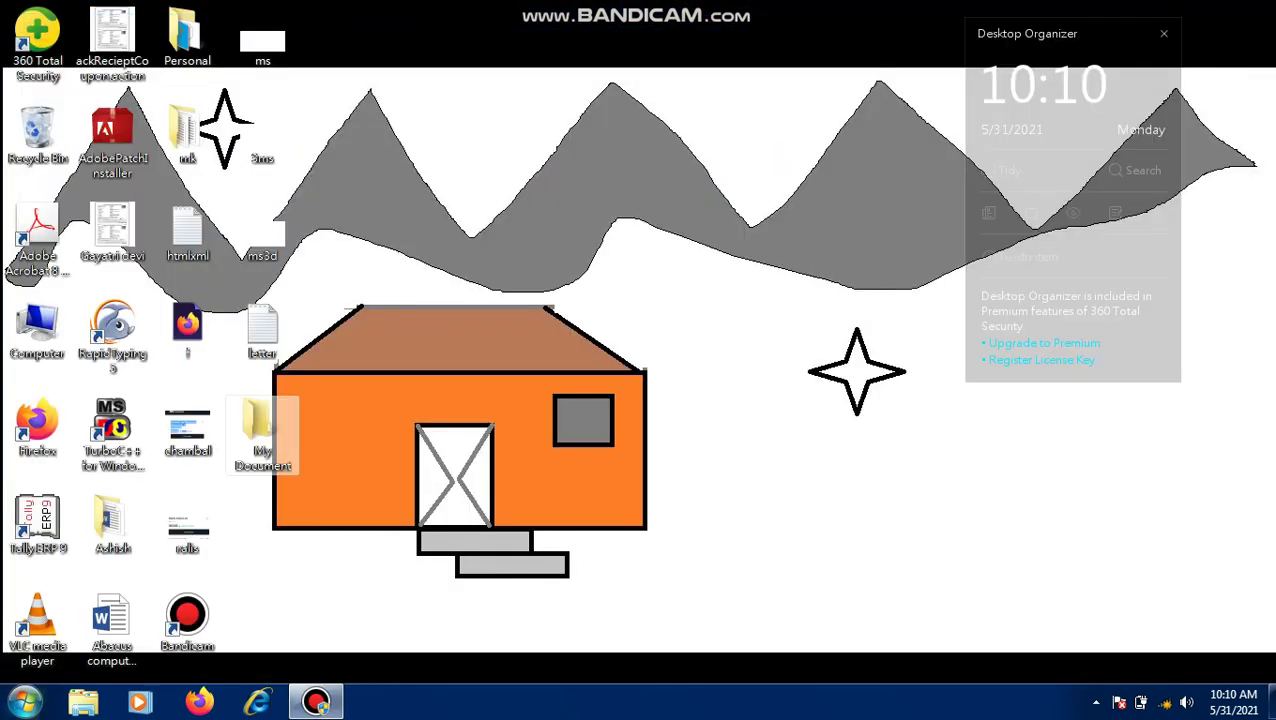
# Step: Open Paint and draw a four-point star in the canvas's upper left and a five-point star about 183 × 166 px beside it
pyautogui.click(26, 701)
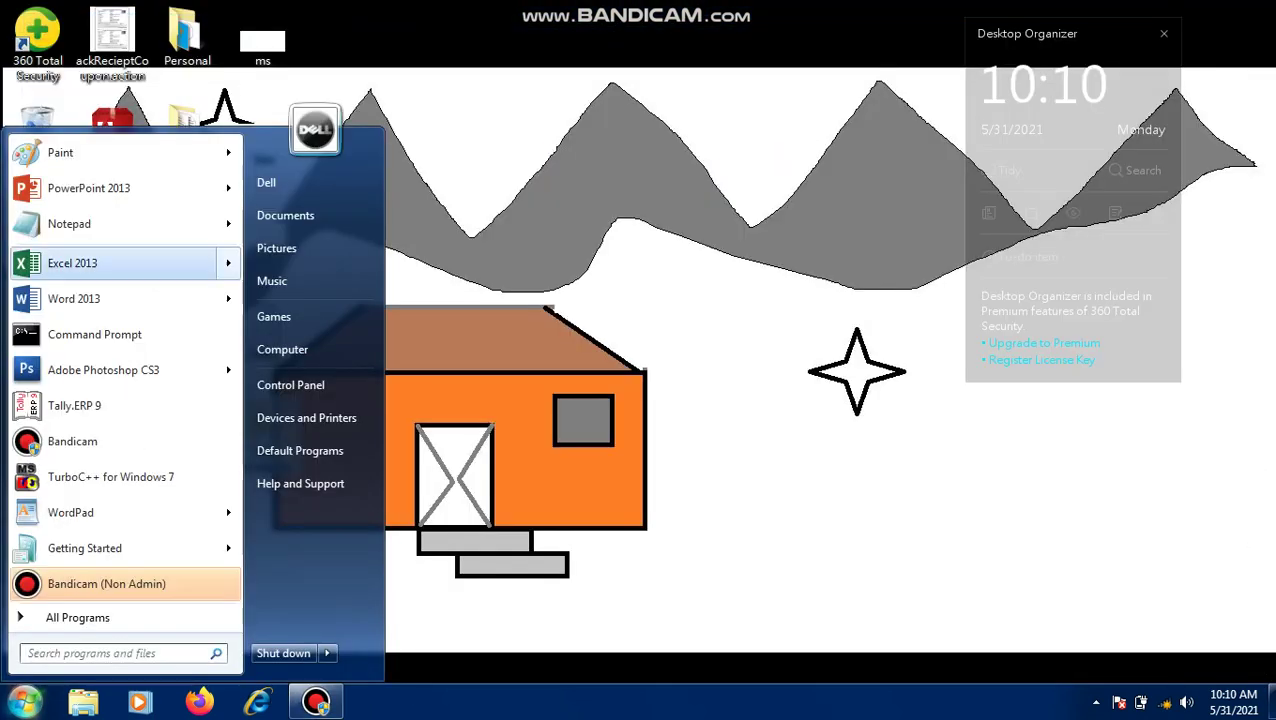
pyautogui.press('Escape')
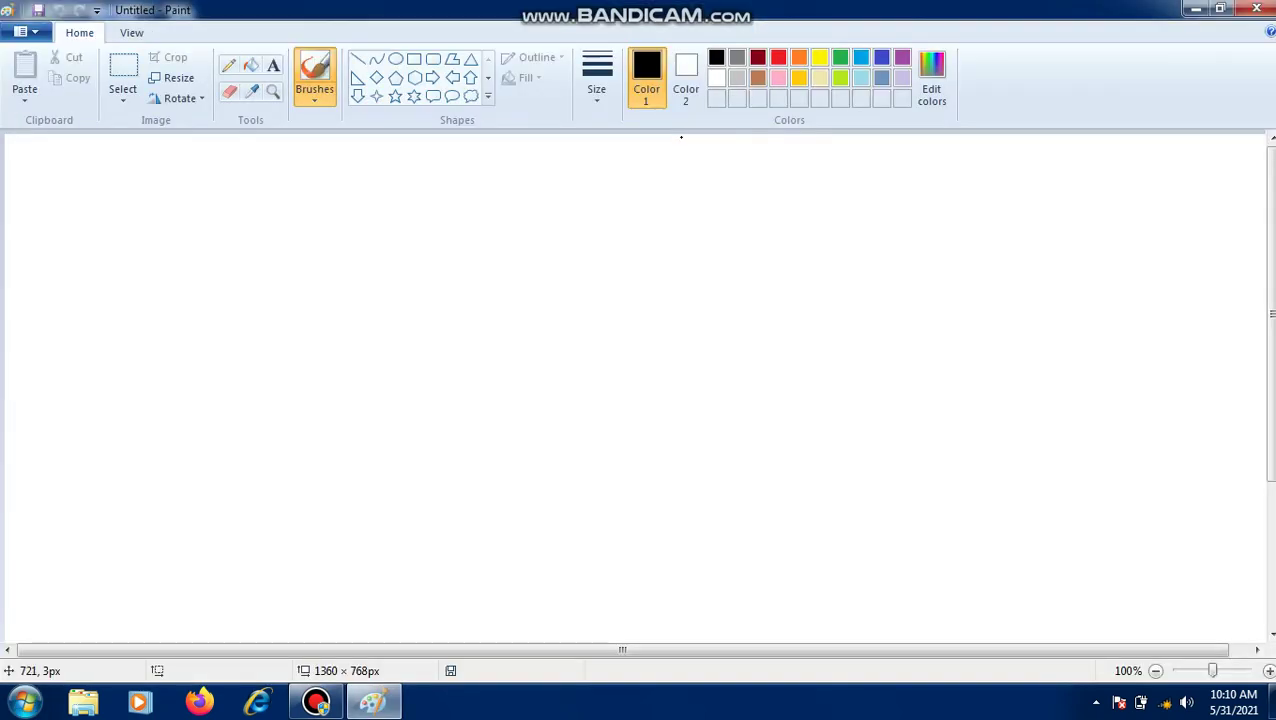
pyautogui.click(376, 96)
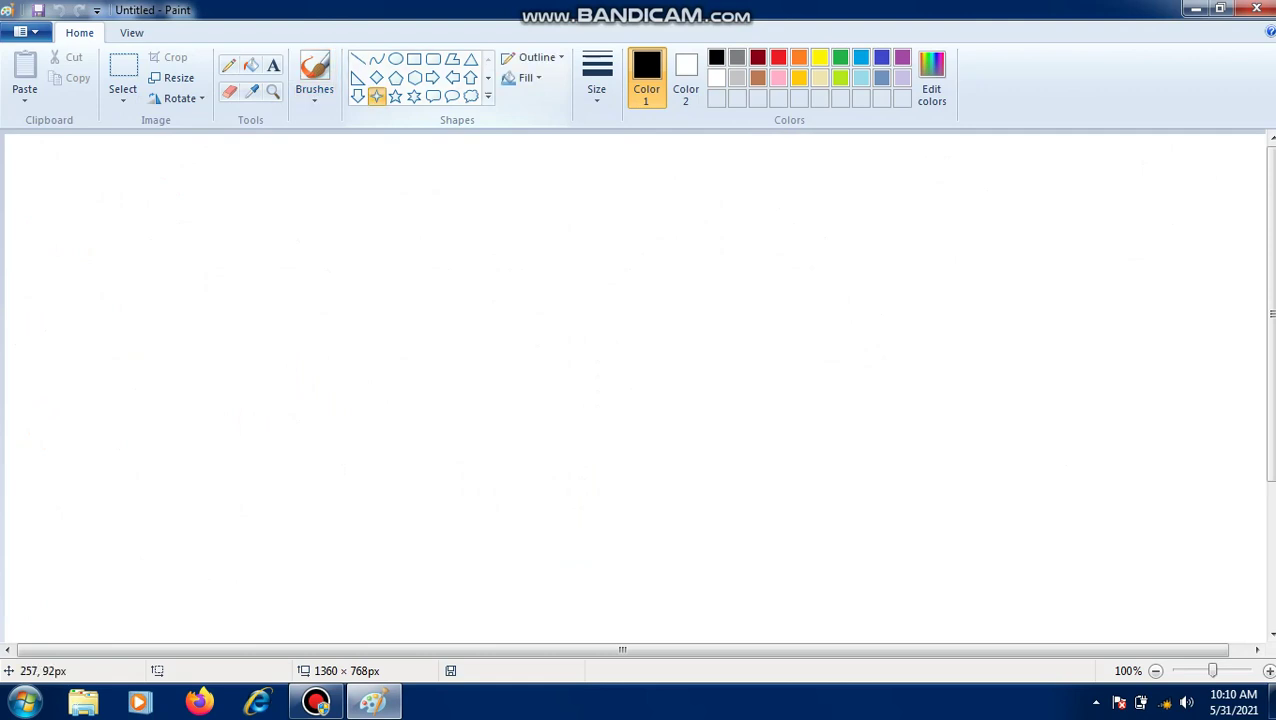
pyautogui.moveTo(205, 197); pyautogui.dragTo(327, 315)
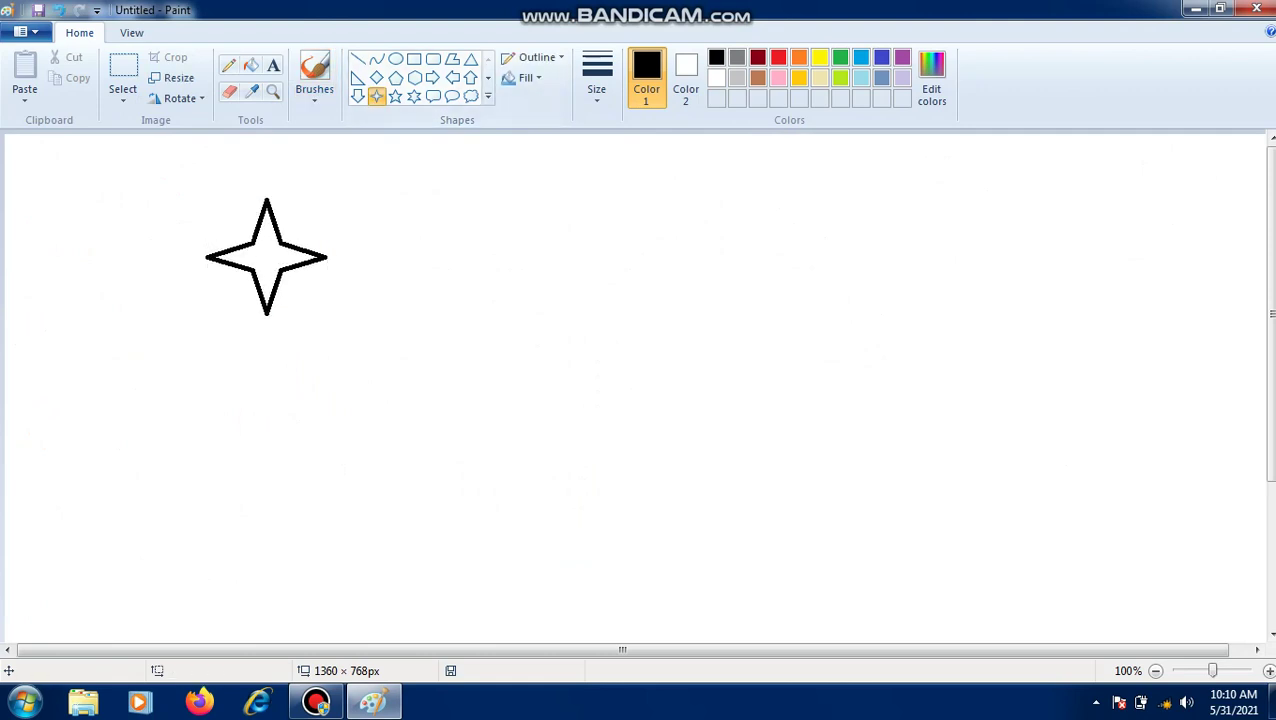
pyautogui.click(395, 96)
pyautogui.moveTo(452, 219); pyautogui.dragTo(627, 377)
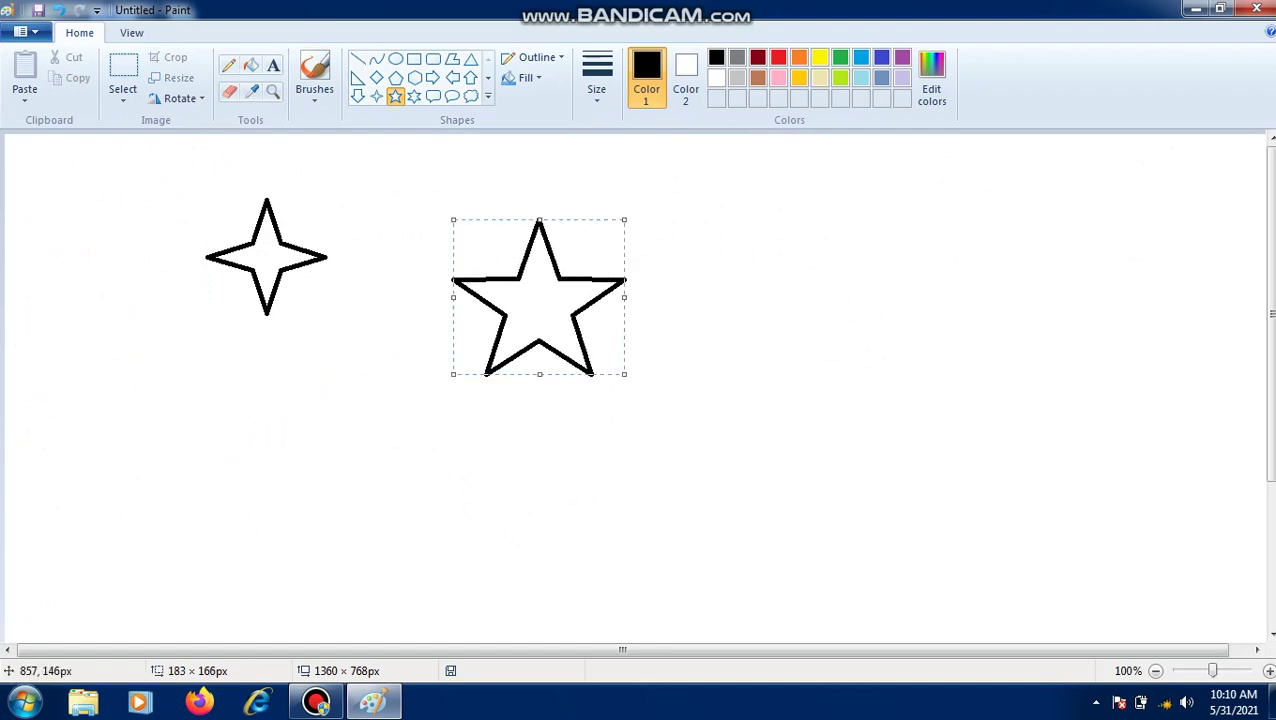
# Step: Draw a second five-point star right of the first and a six-point star below the four-point star
pyautogui.moveTo(806, 268); pyautogui.dragTo(942, 390)
pyautogui.moveTo(946, 399); pyautogui.dragTo(955, 407)
pyautogui.click(1067, 402)
pyautogui.click(414, 96)
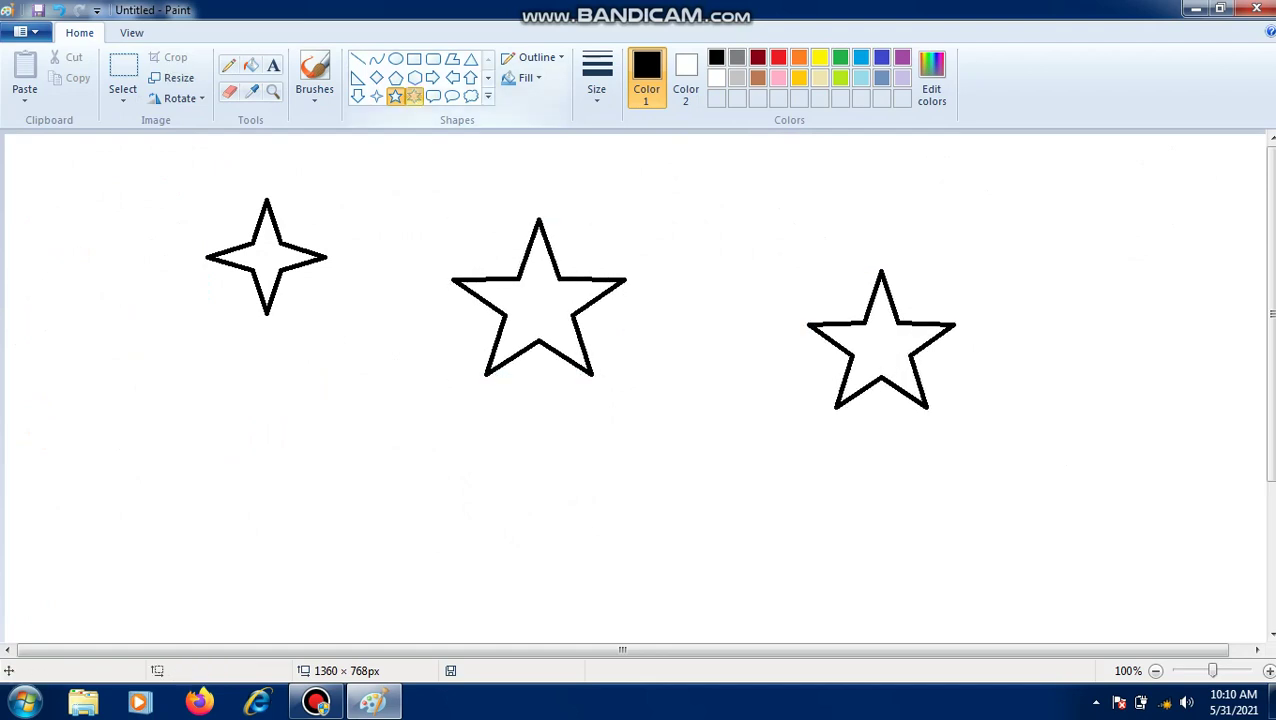
pyautogui.moveTo(188, 388)
pyautogui.mouseDown()
pyautogui.moveTo(310, 498)
pyautogui.moveTo(322, 527)
pyautogui.mouseUp()
pyautogui.click(775, 413)
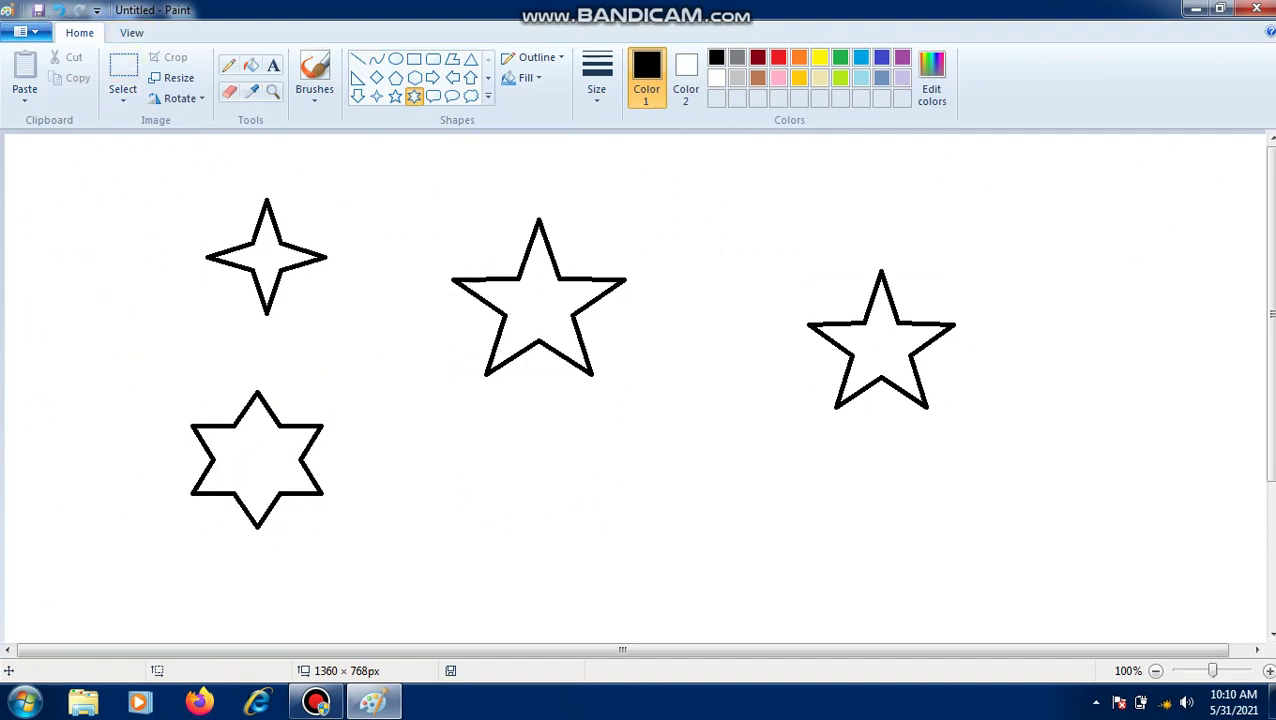
# Step: Start saving the drawing as a PNG picture in the desktop's My Document folder
pyautogui.hotkey('alt', 'f')
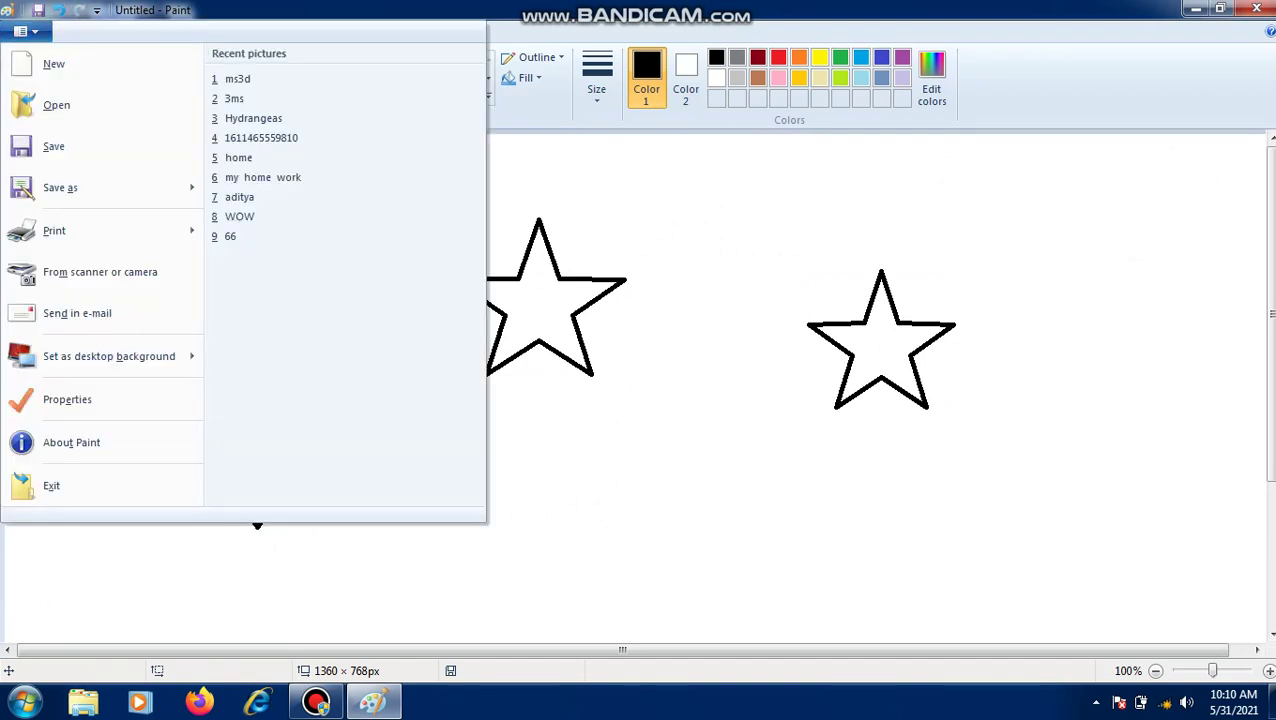
pyautogui.moveTo(100, 187)
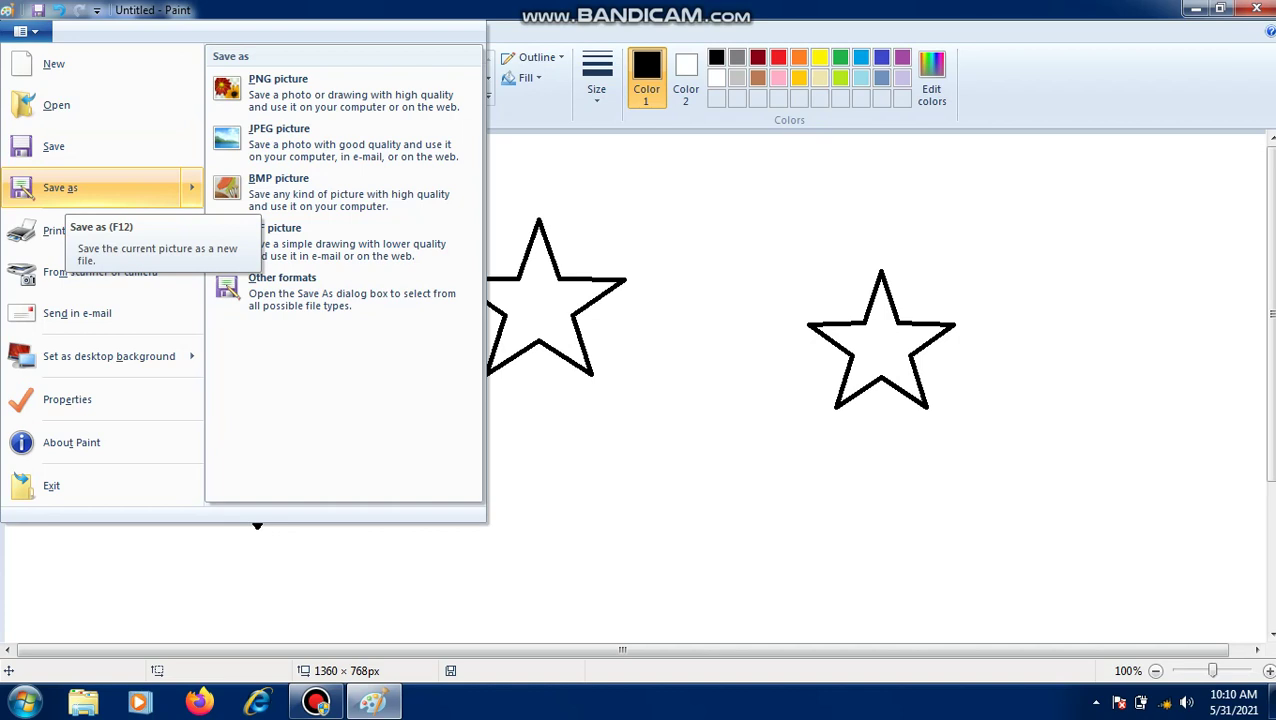
pyautogui.press('Escape')
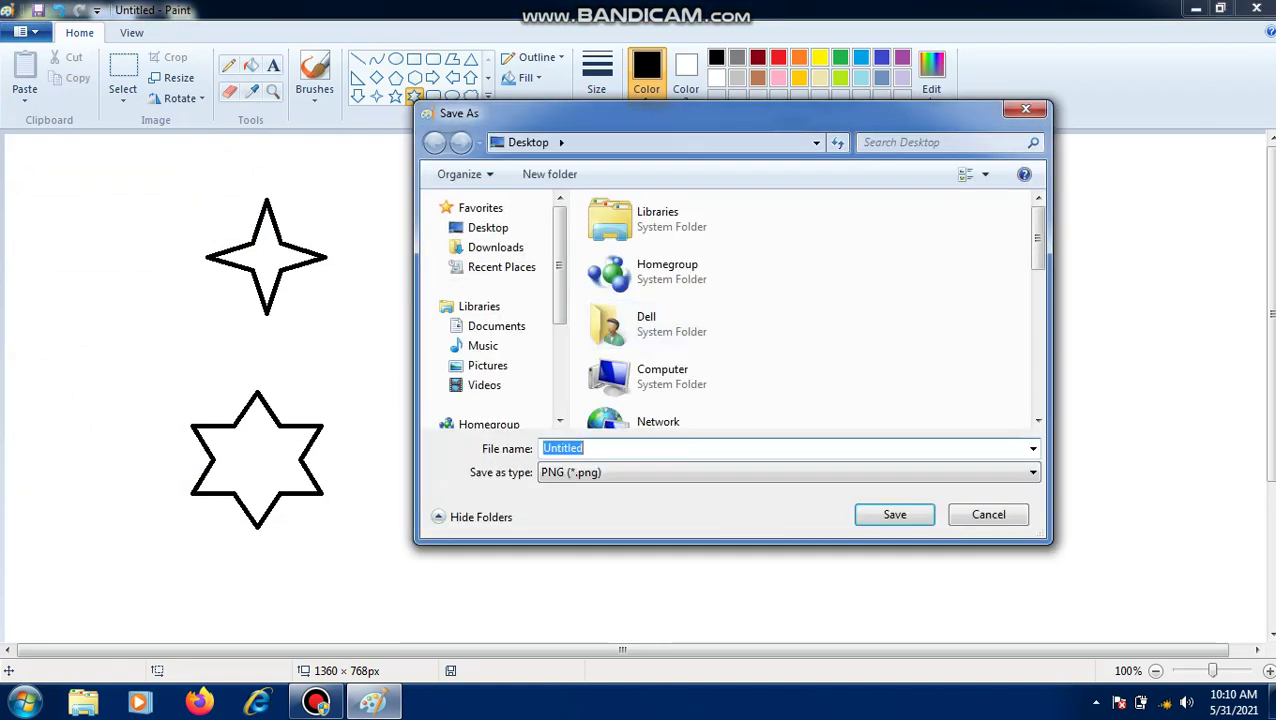
pyautogui.click(650, 142)
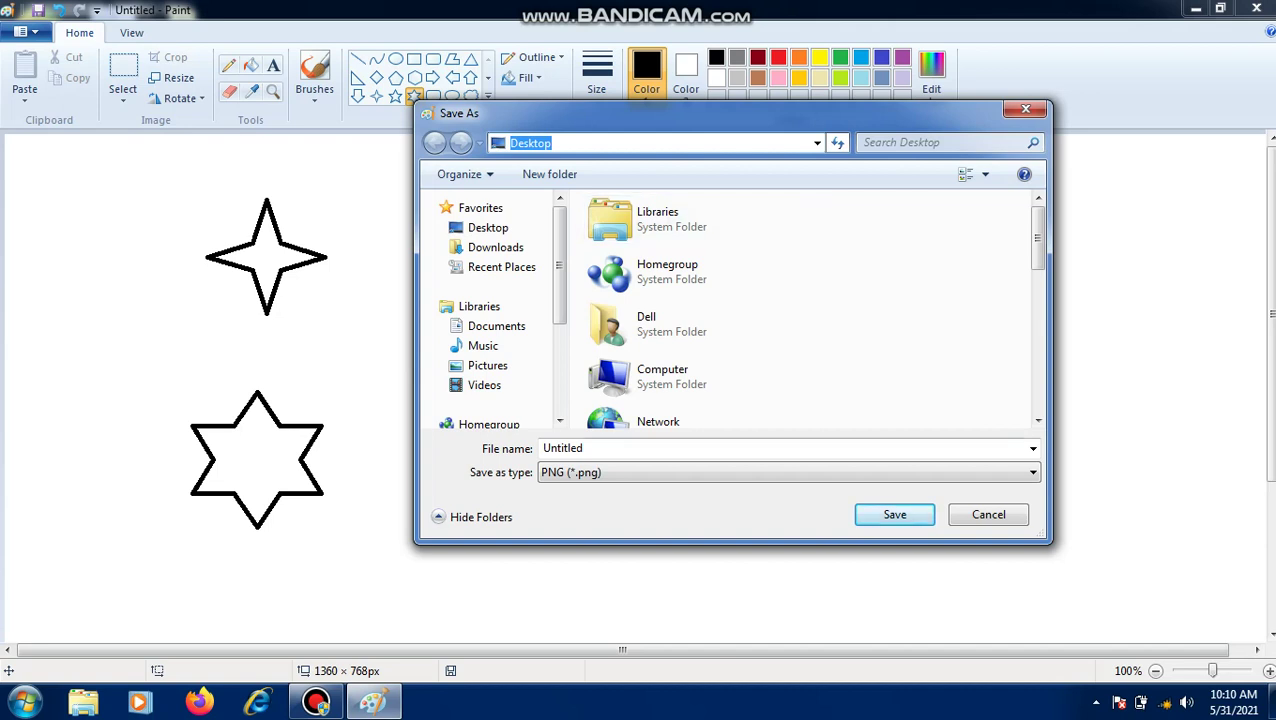
pyautogui.scroll(-5, 700, 300)
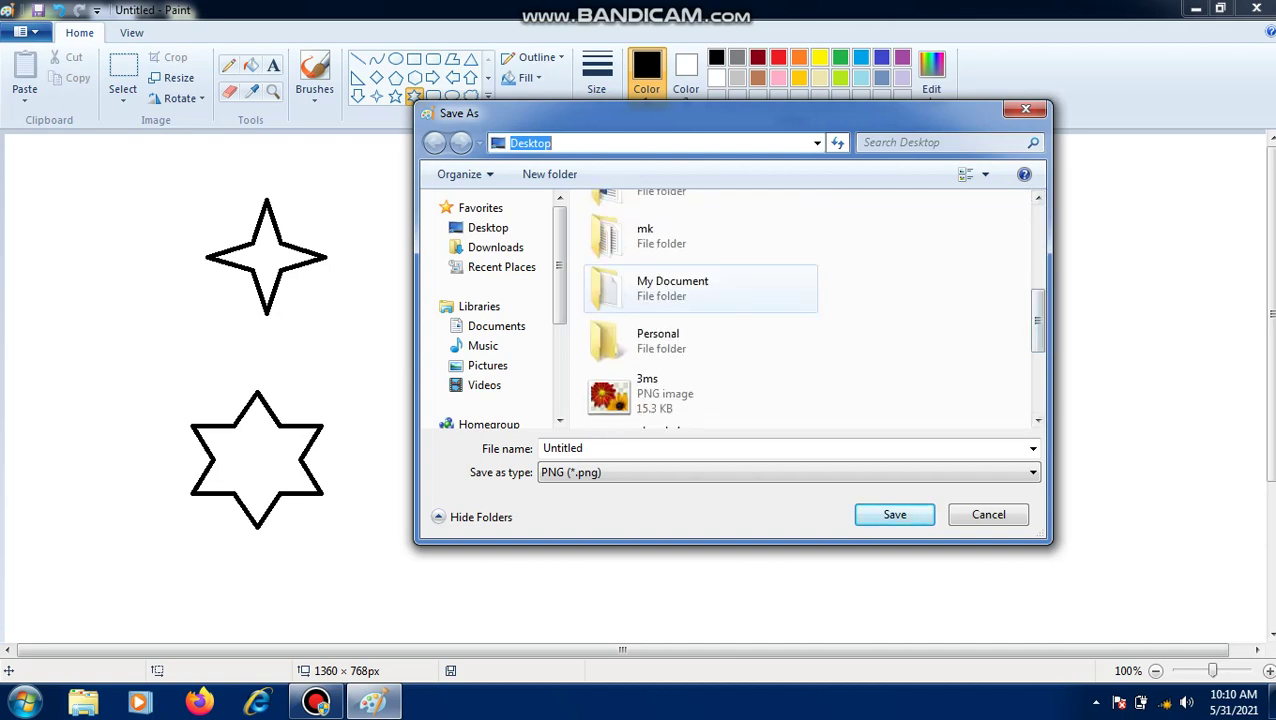
pyautogui.click(700, 290)
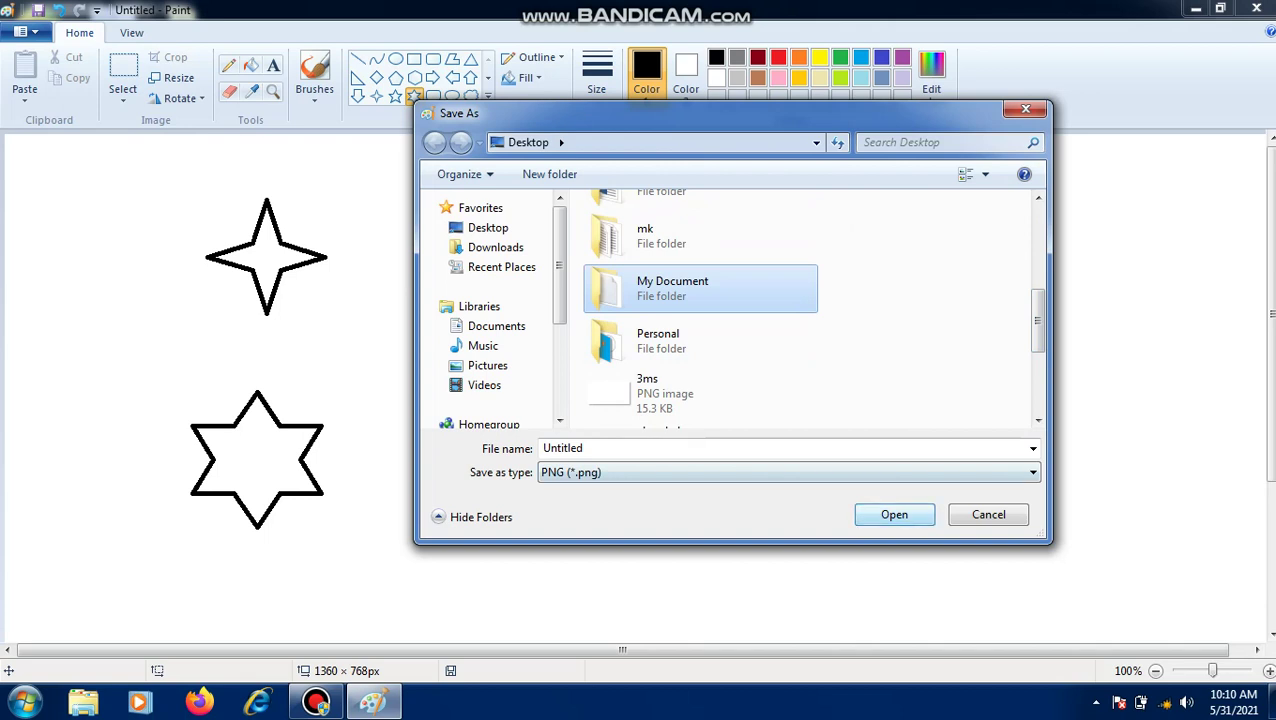
pyautogui.press('Return')
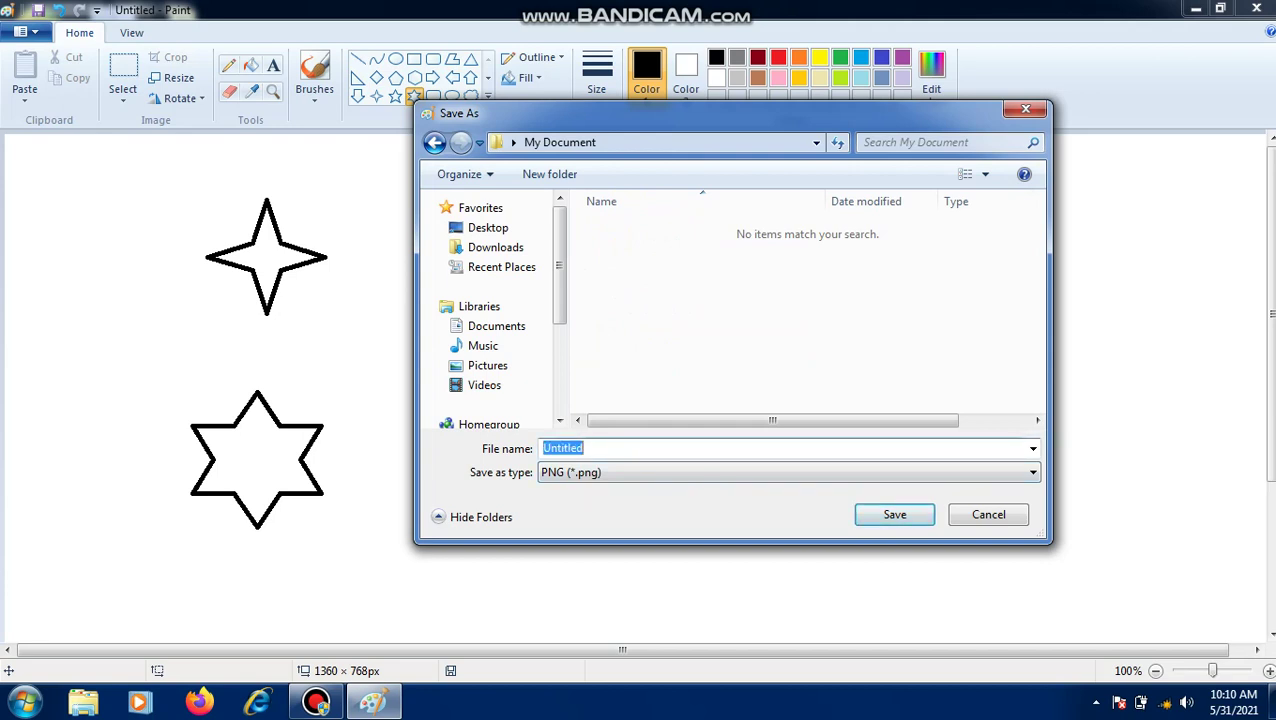
# Step: Save the picture under the file name star and close Paint
pyautogui.press('BackSpace')
pyautogui.write('sy')
pyautogui.press('BackSpace')
pyautogui.write('tar')
pyautogui.press('Return')
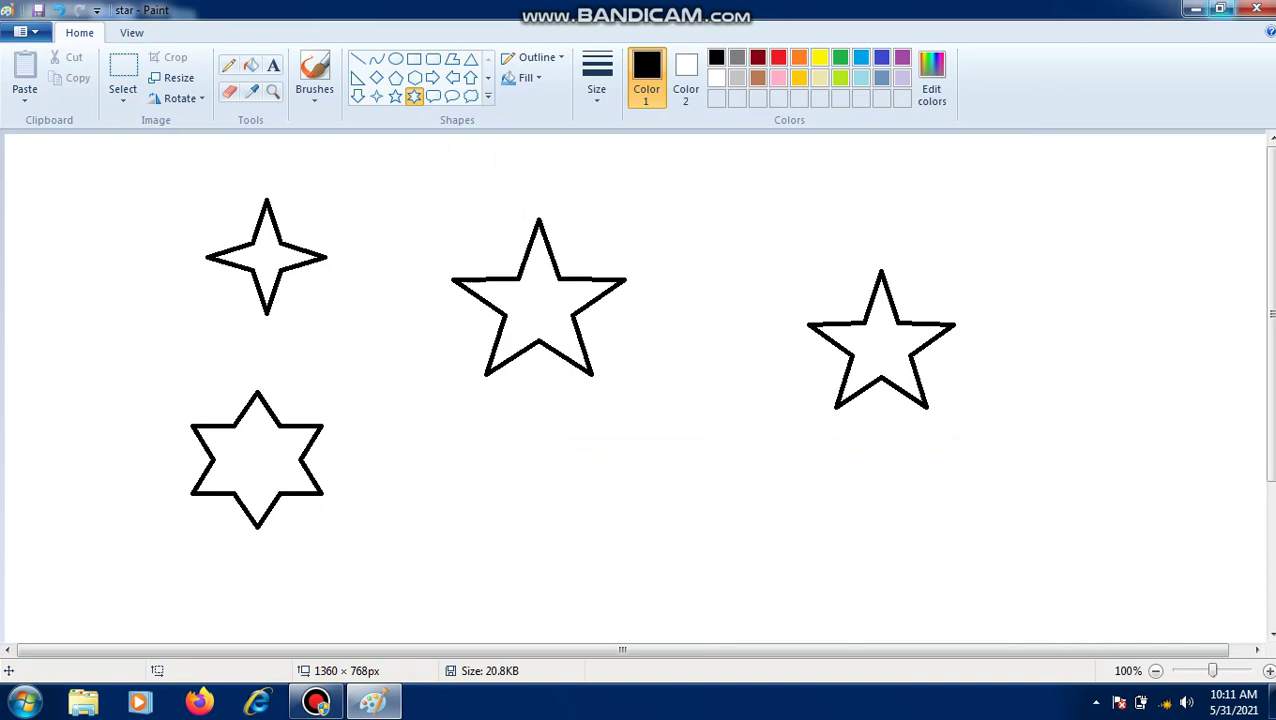
pyautogui.click(1256, 9)
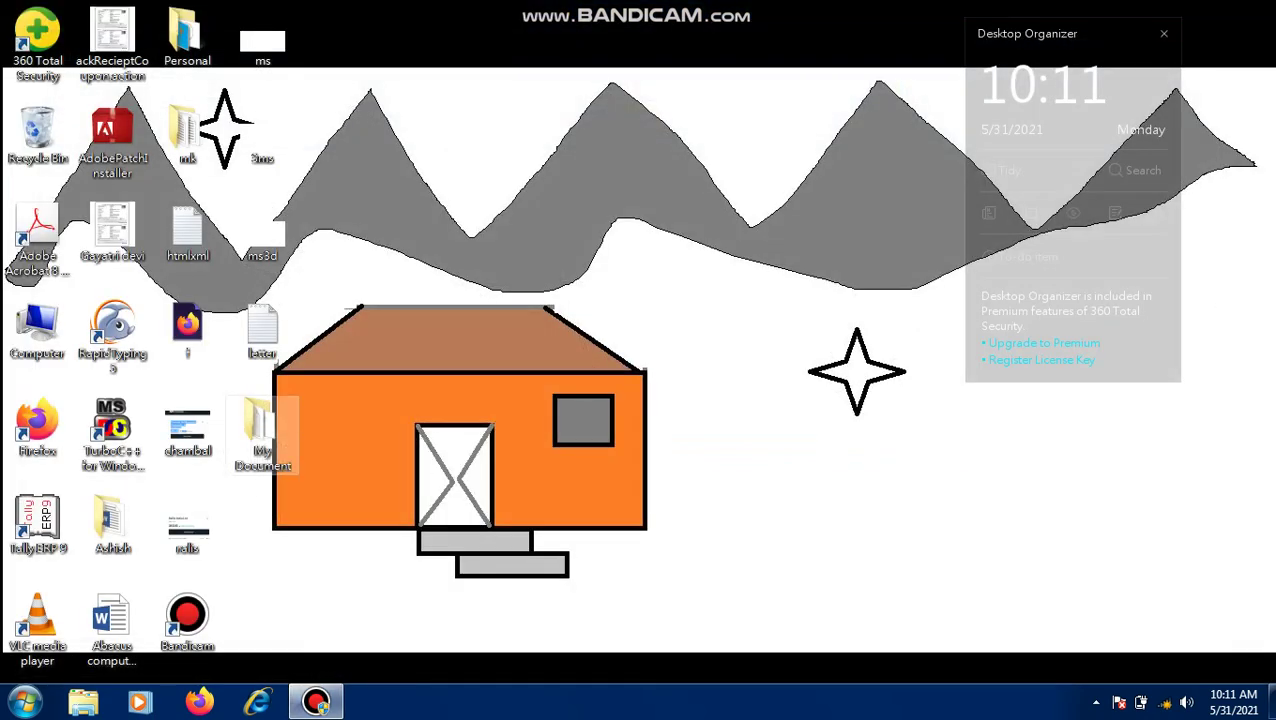
# Step: Open the My Document folder on the desktop to check its saved files, and close it again
pyautogui.doubleClick(262, 432)
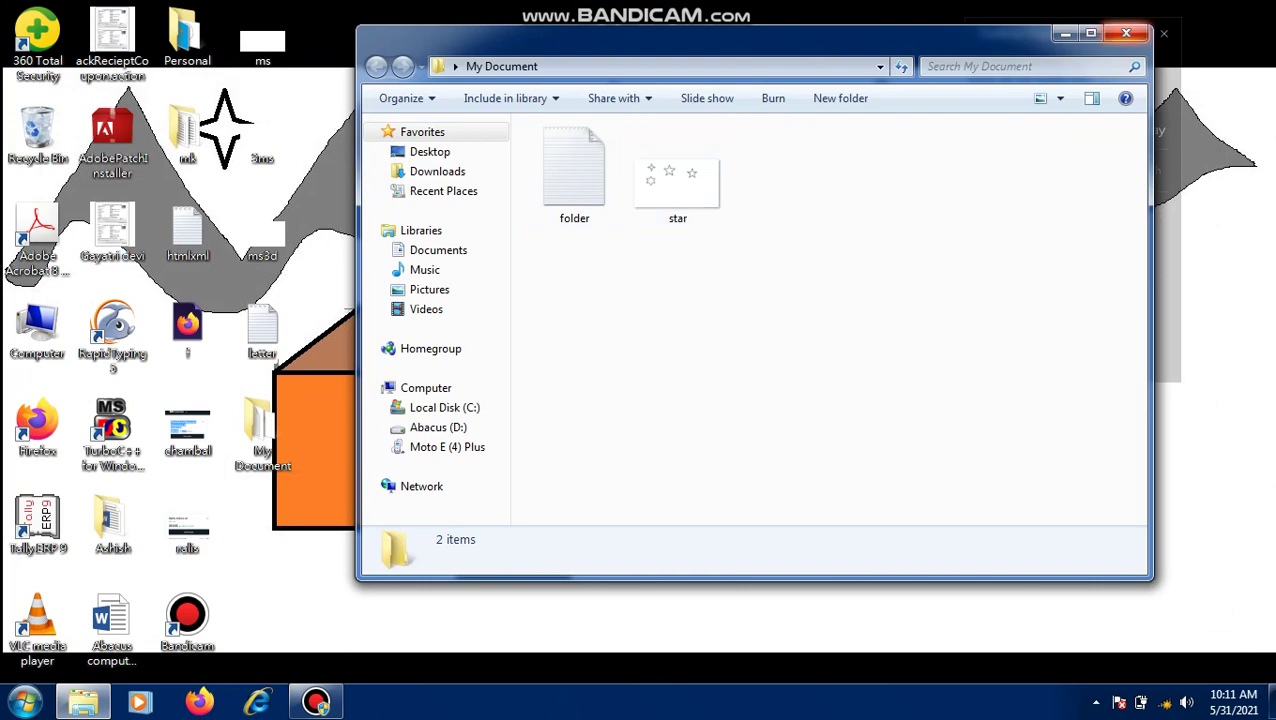
pyautogui.click(1126, 34)
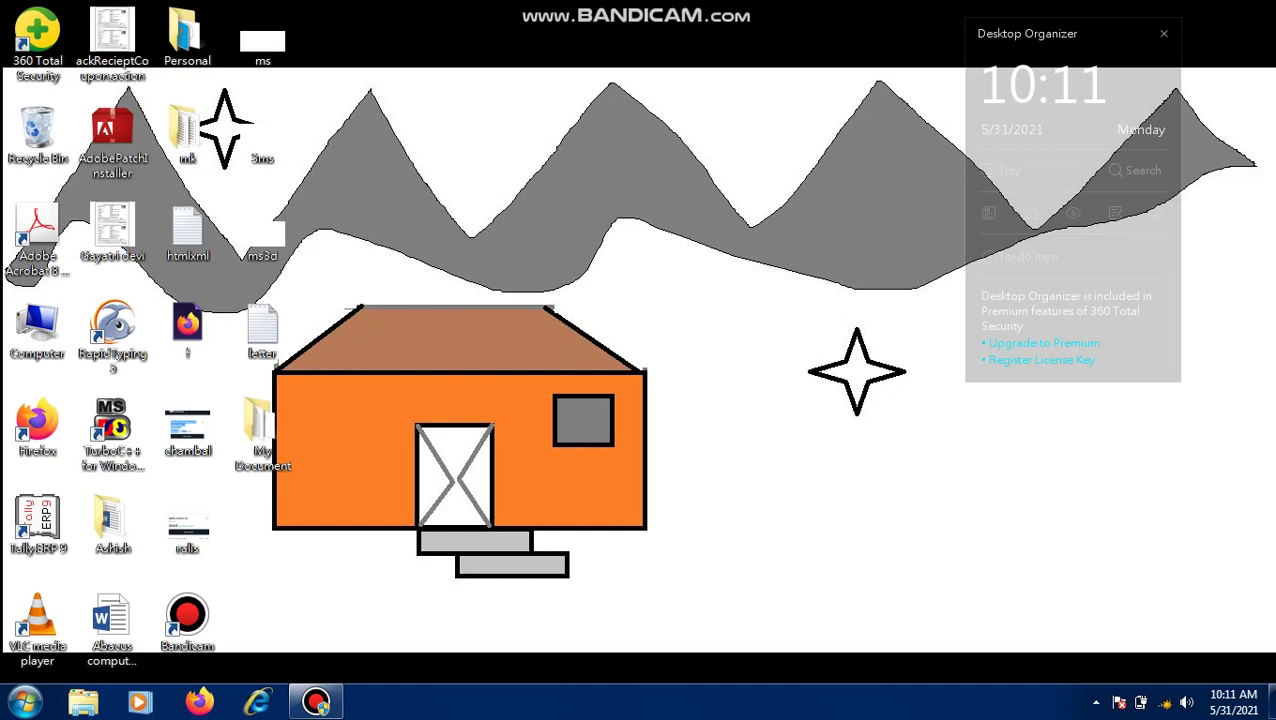
# Step: Delete the My Document folder from the desktop, sending it to the Recycle Bin
pyautogui.rightClick(266, 440)
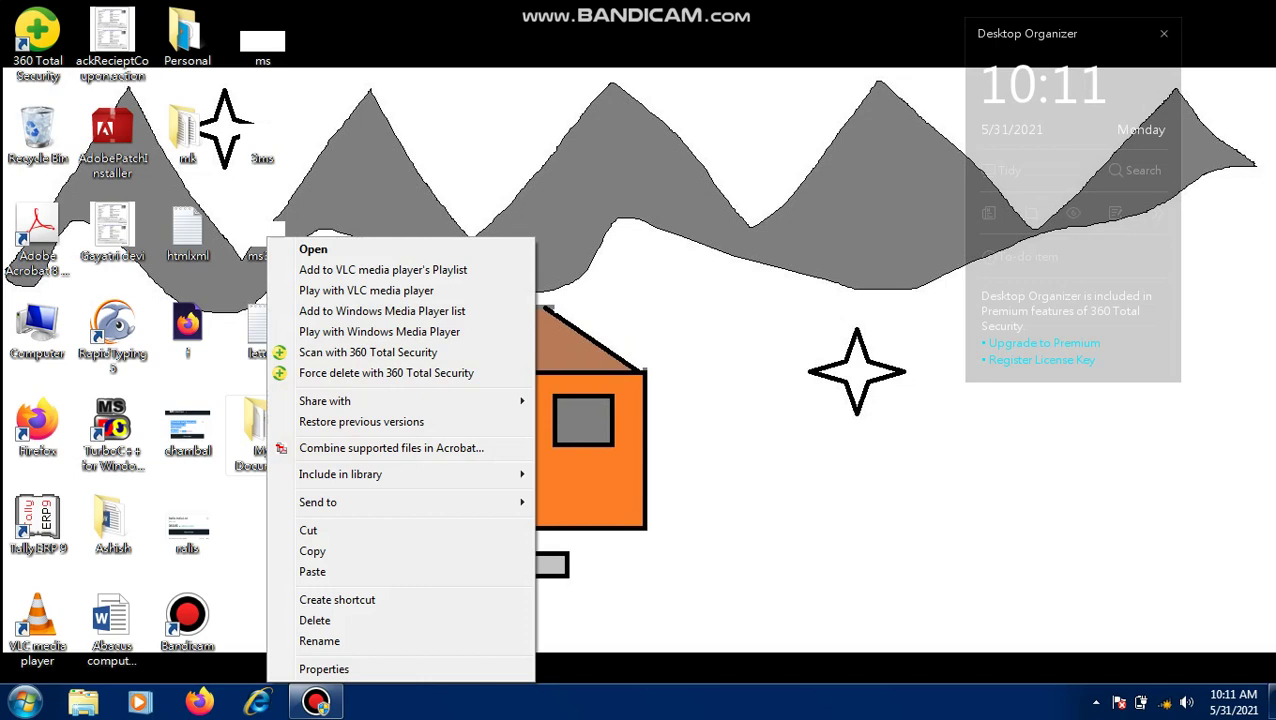
pyautogui.press('d')
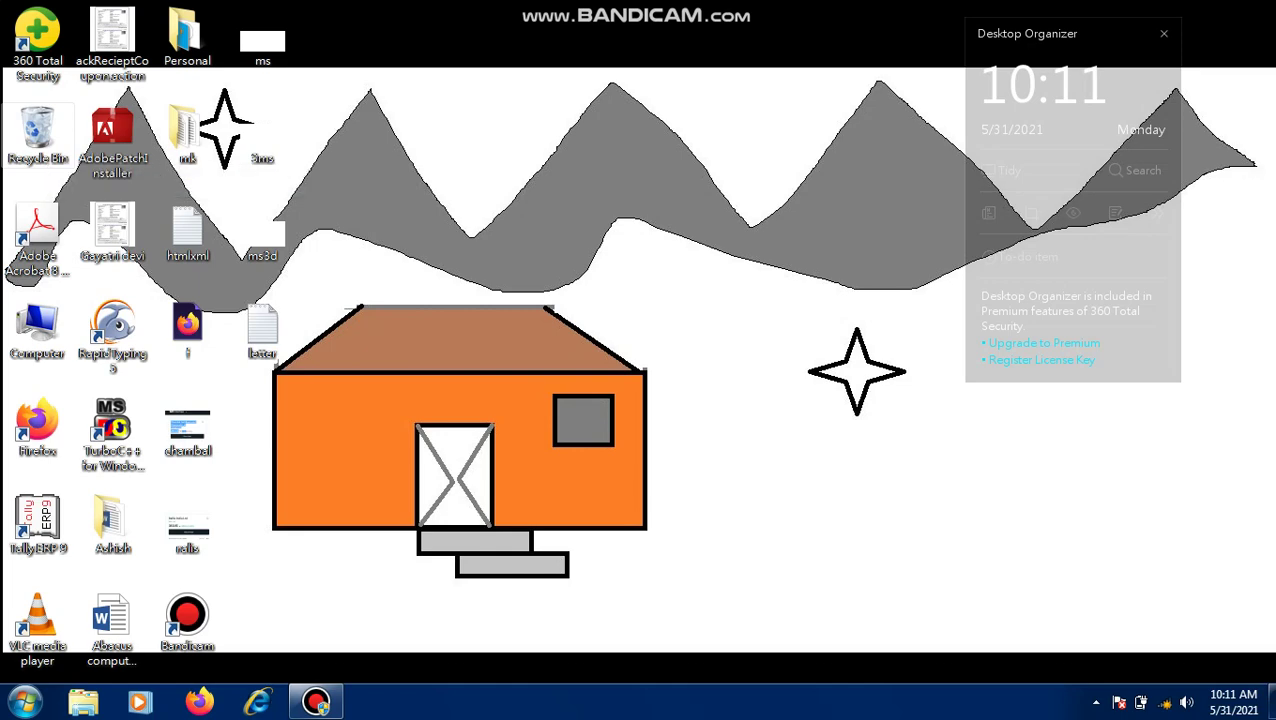
# Step: Restore the My Document folder from the Recycle Bin to the desktop and close the Recycle Bin window
pyautogui.doubleClick(37, 130)
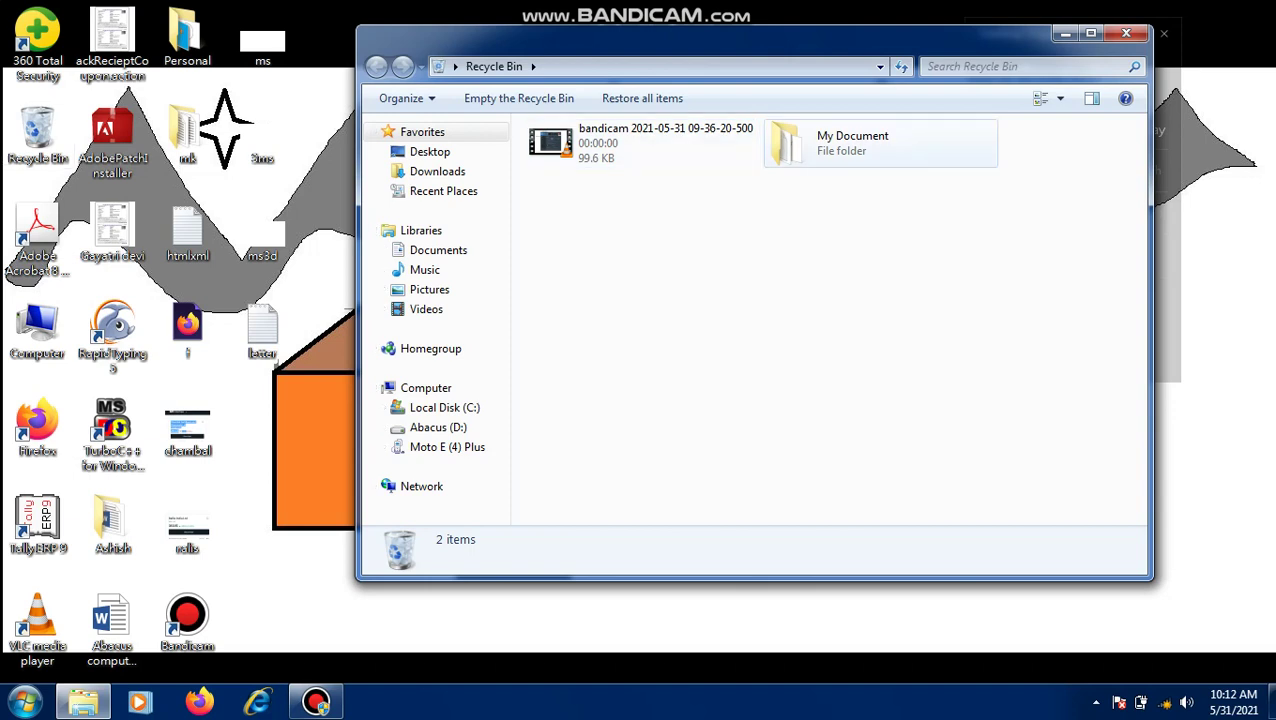
pyautogui.rightClick(805, 147)
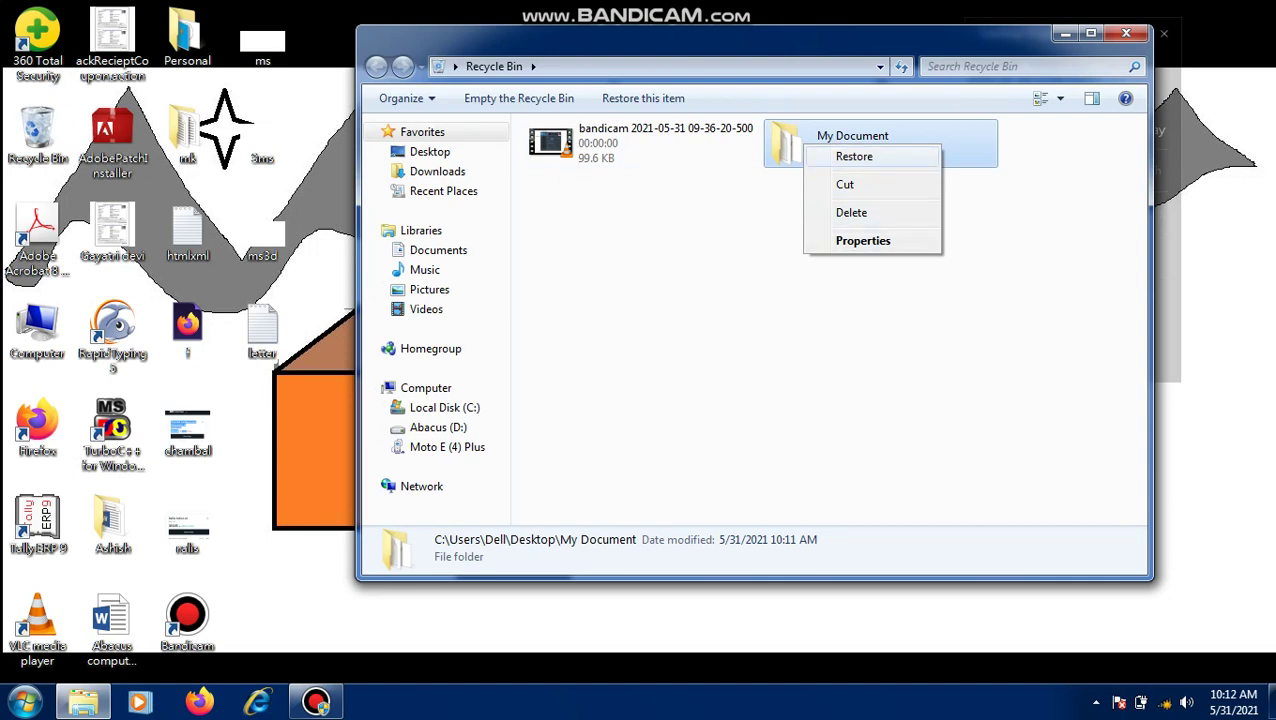
pyautogui.press('Return')
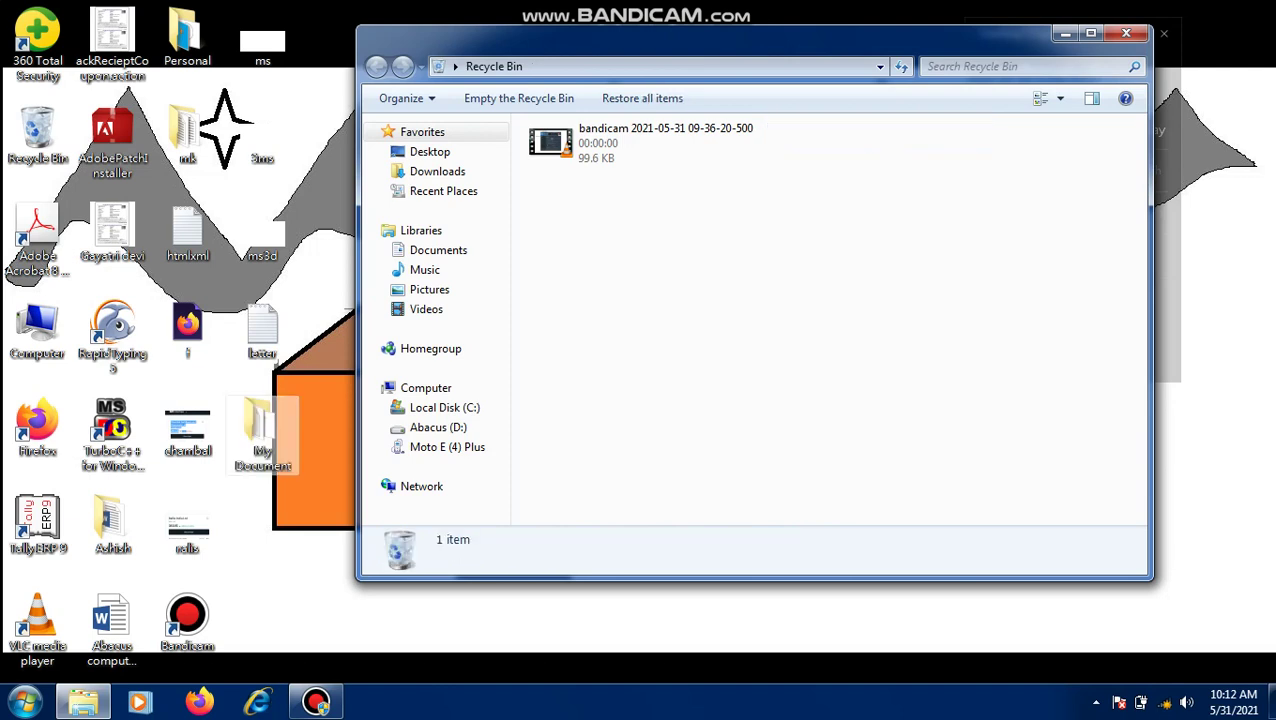
pyautogui.moveTo(700, 33); pyautogui.dragTo(861, 30)
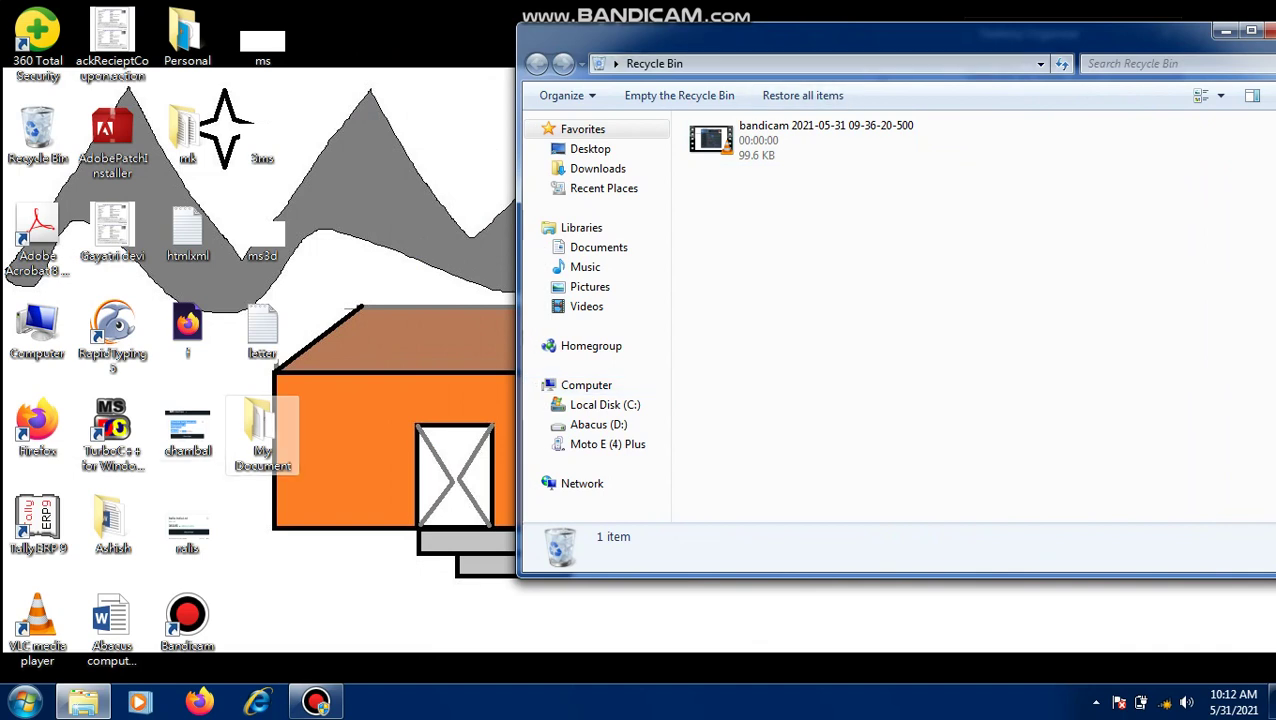
pyautogui.moveTo(861, 30); pyautogui.dragTo(773, 22)
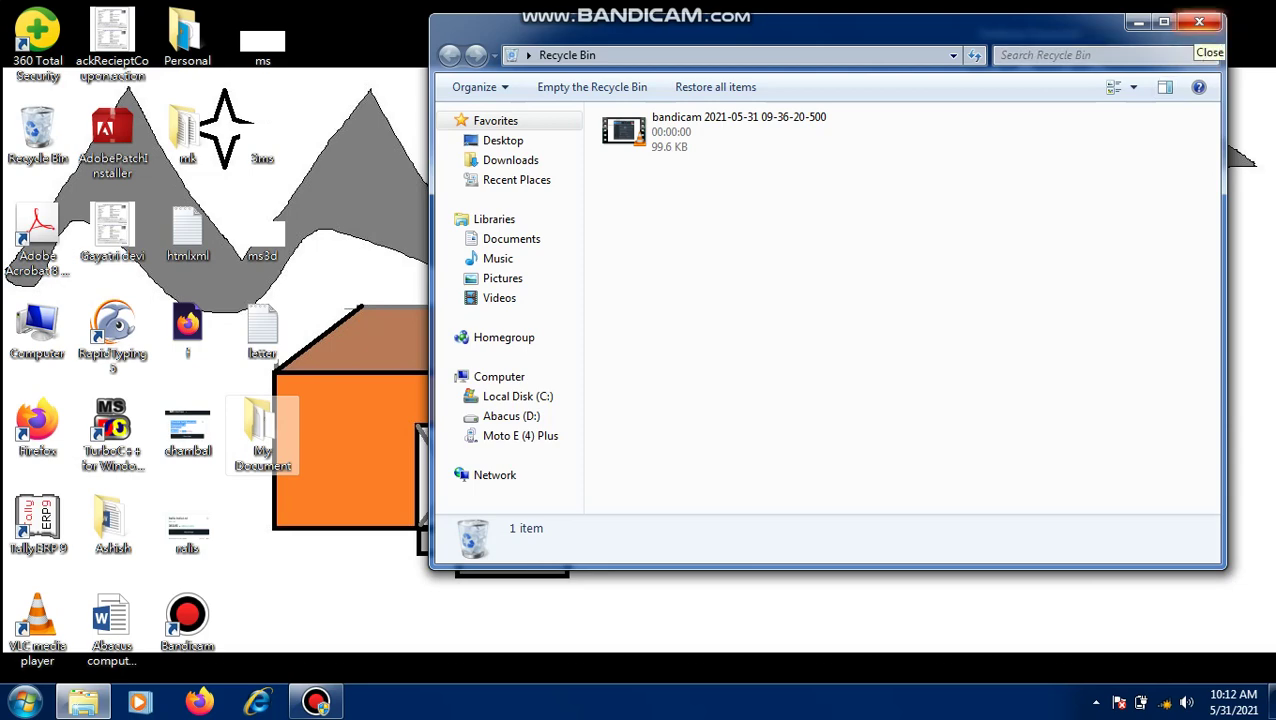
pyautogui.click(1199, 22)
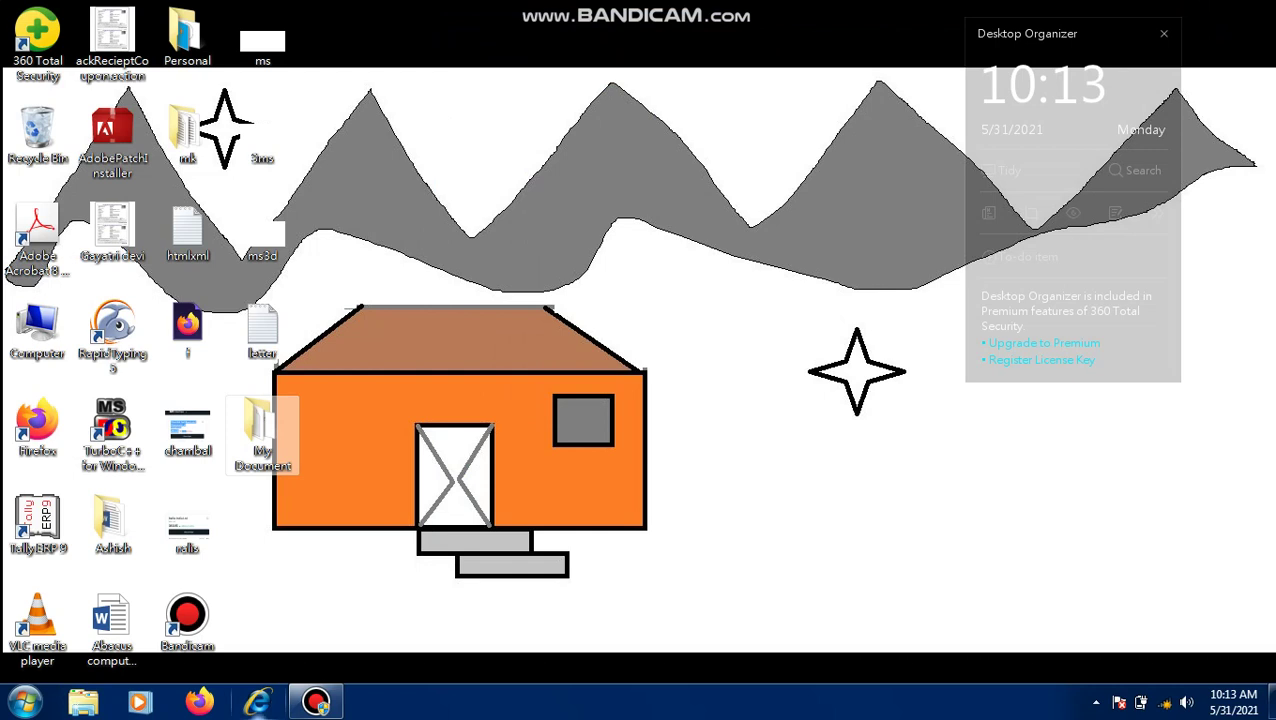